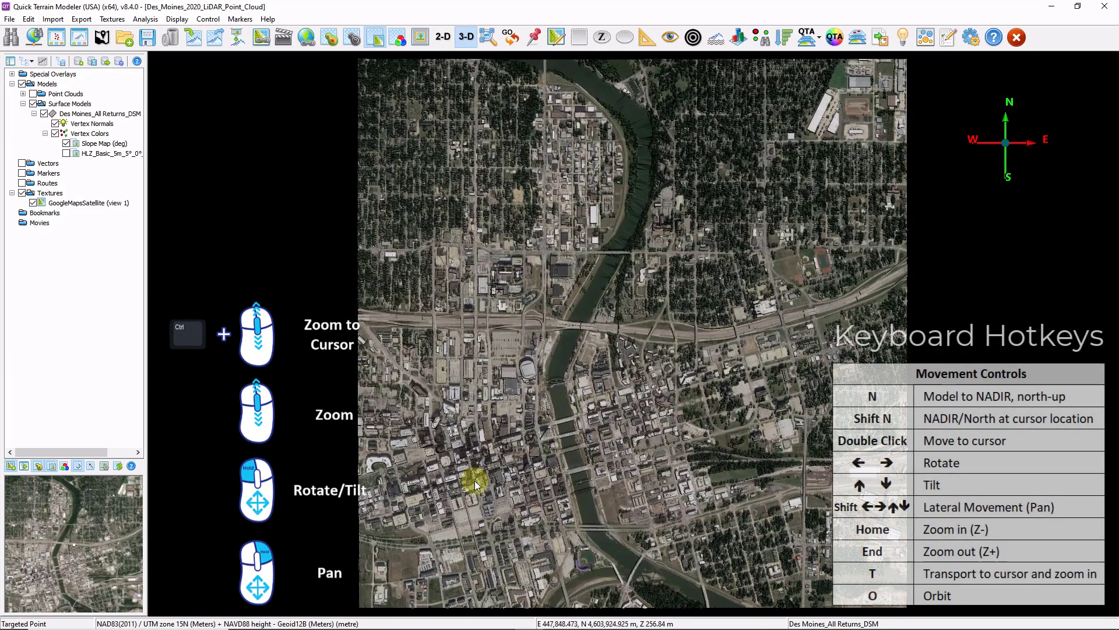
Zoom and tilt over downtown, then use the overview map to settle on the river and highway bridge.
ctrl+scroll(475, 487, up, 10)
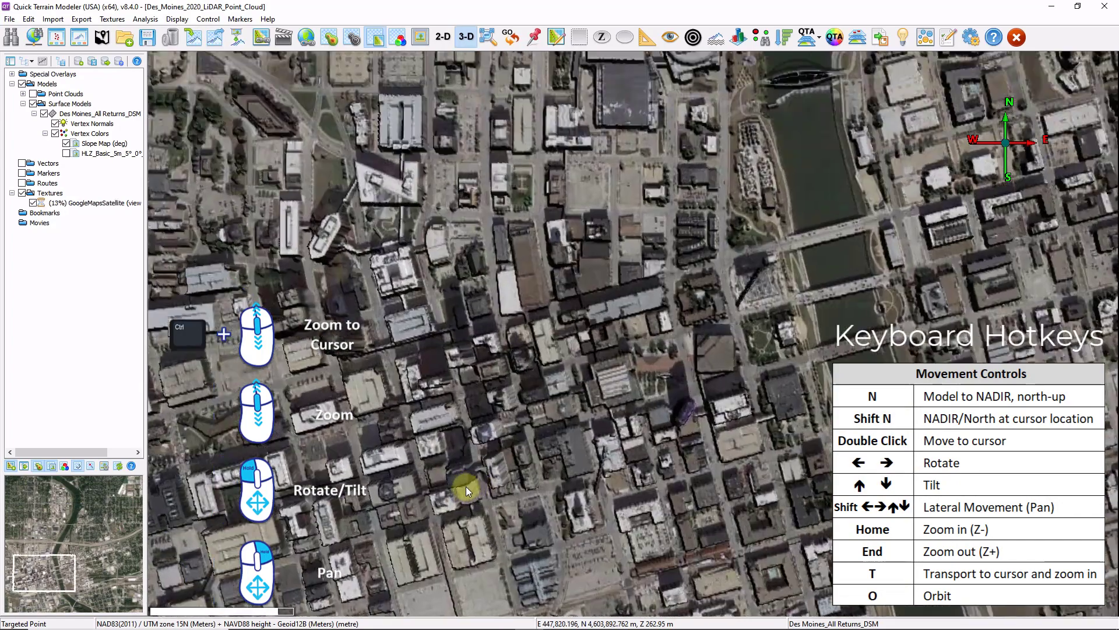
ctrl+scroll(466, 487, up, 3)
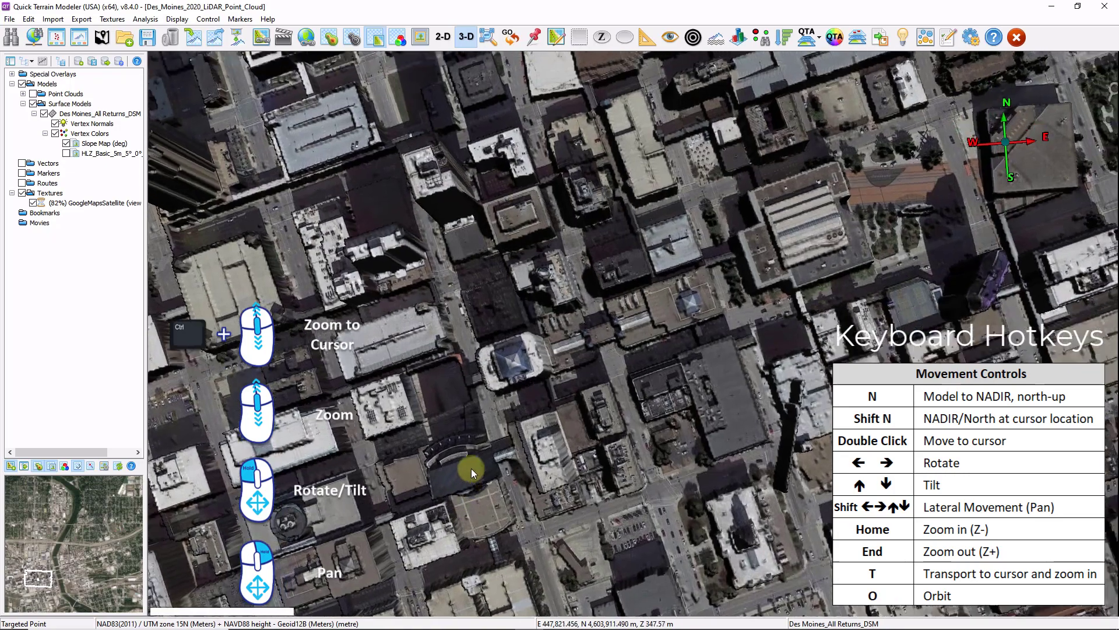
drag(471, 467, 550, 362)
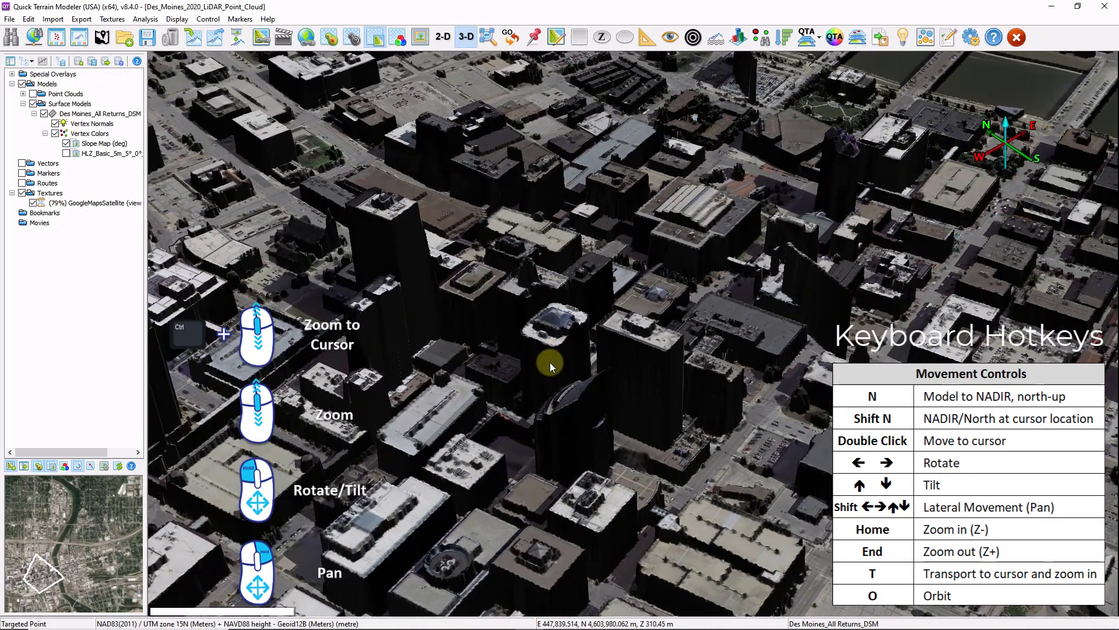
click(119, 503)
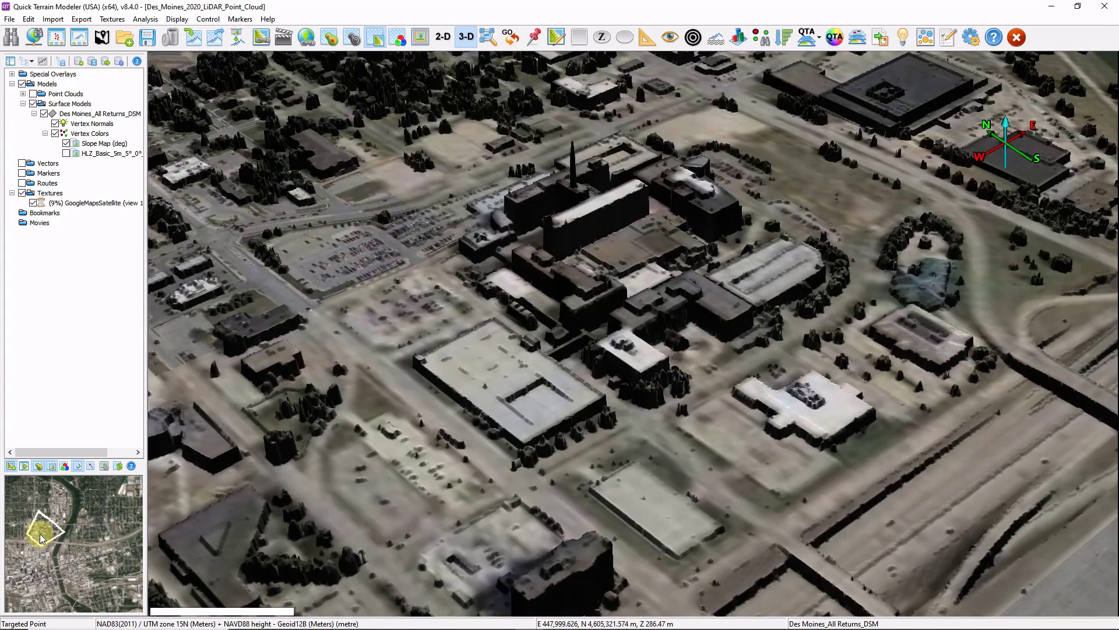
click(83, 571)
click(37, 553)
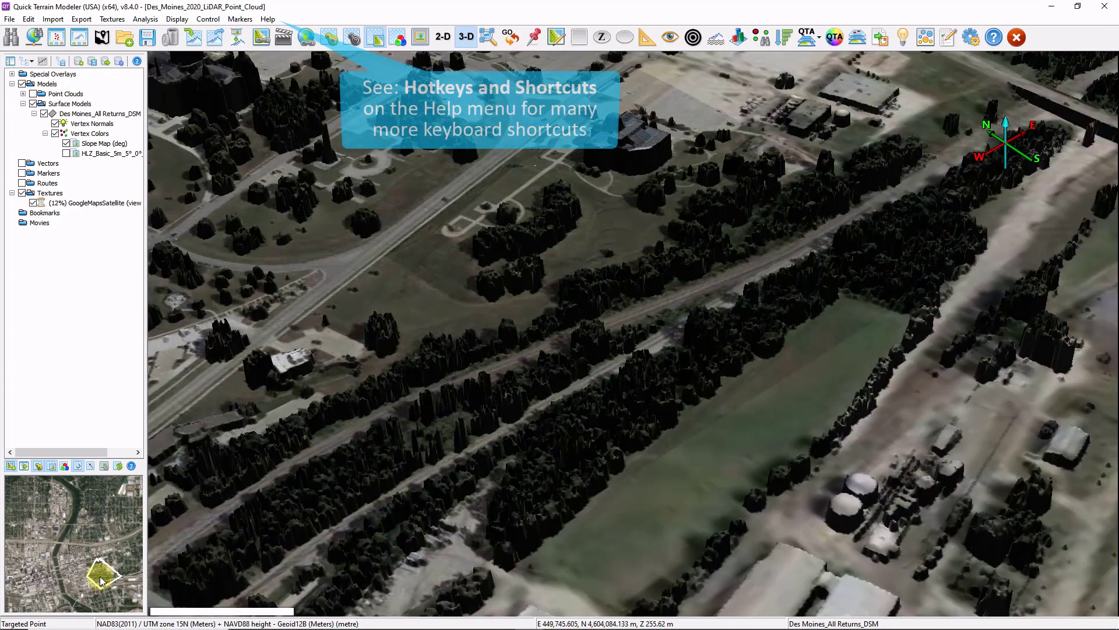
click(79, 574)
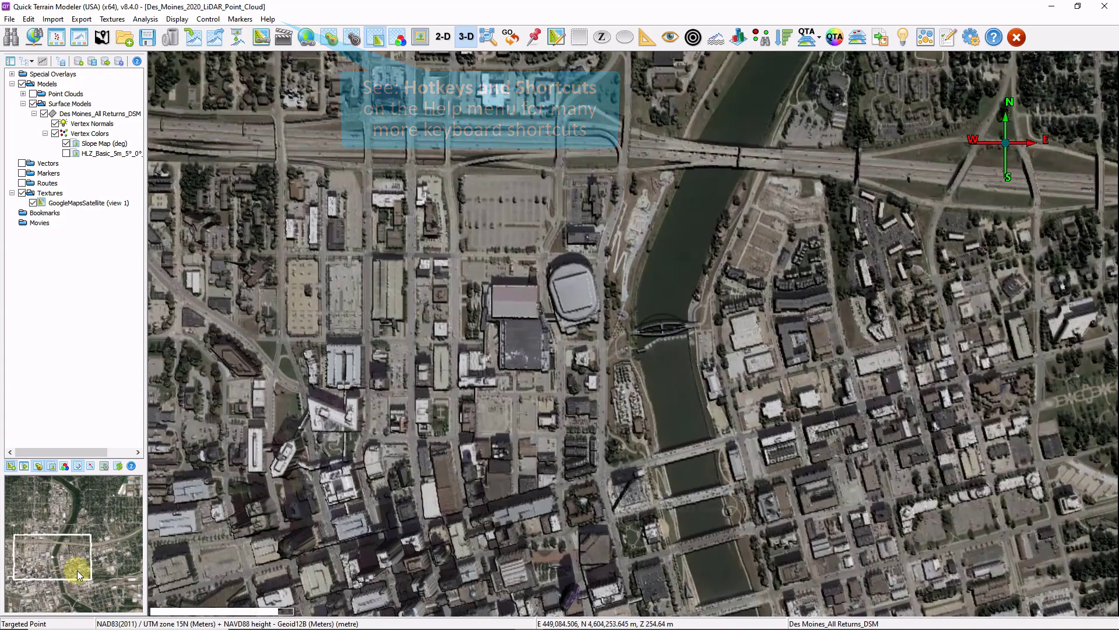
click(102, 554)
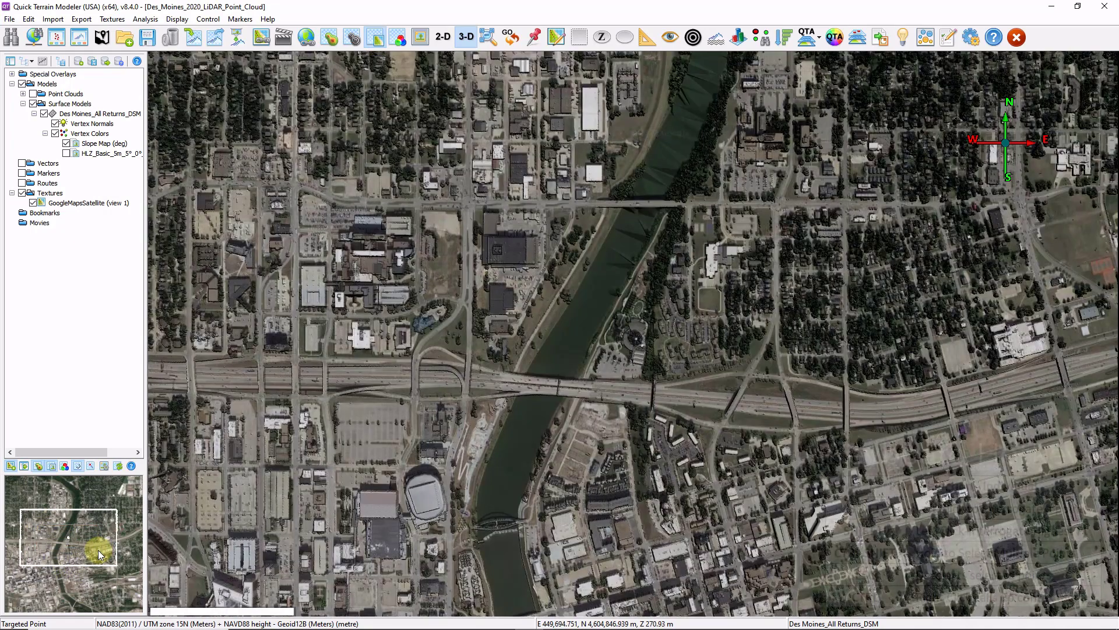
shift+click(720, 397)
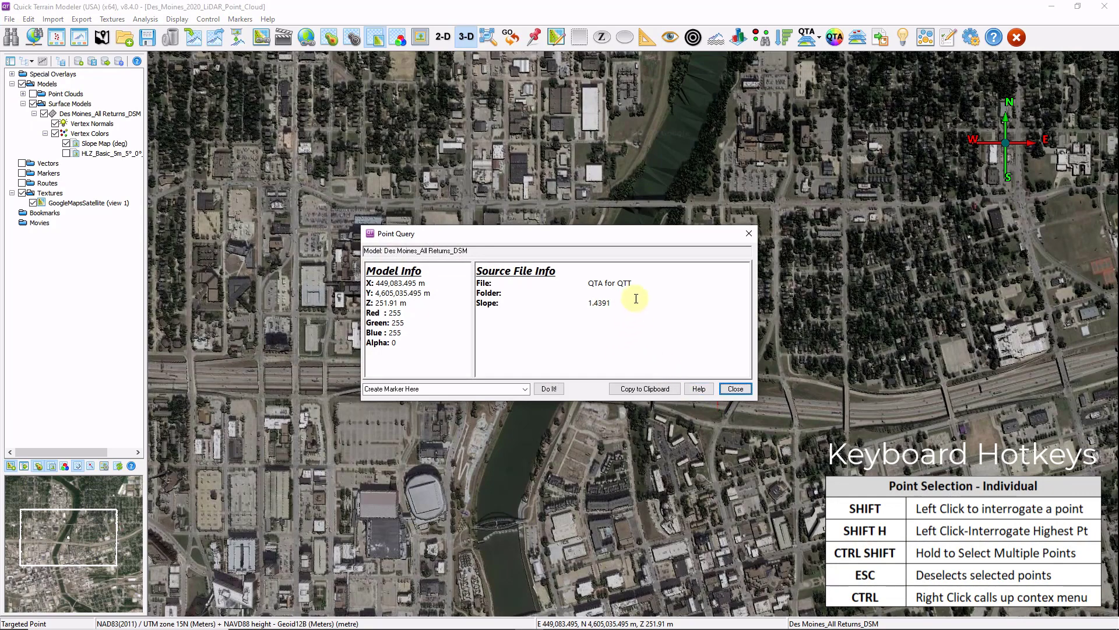
drag(511, 298, 478, 283)
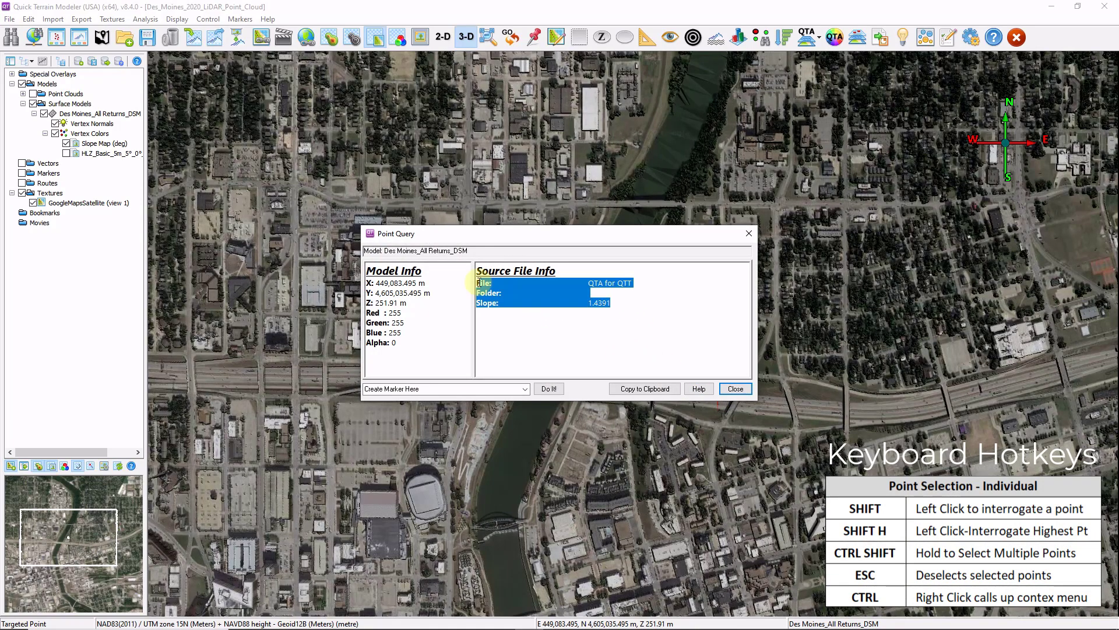
click(478, 283)
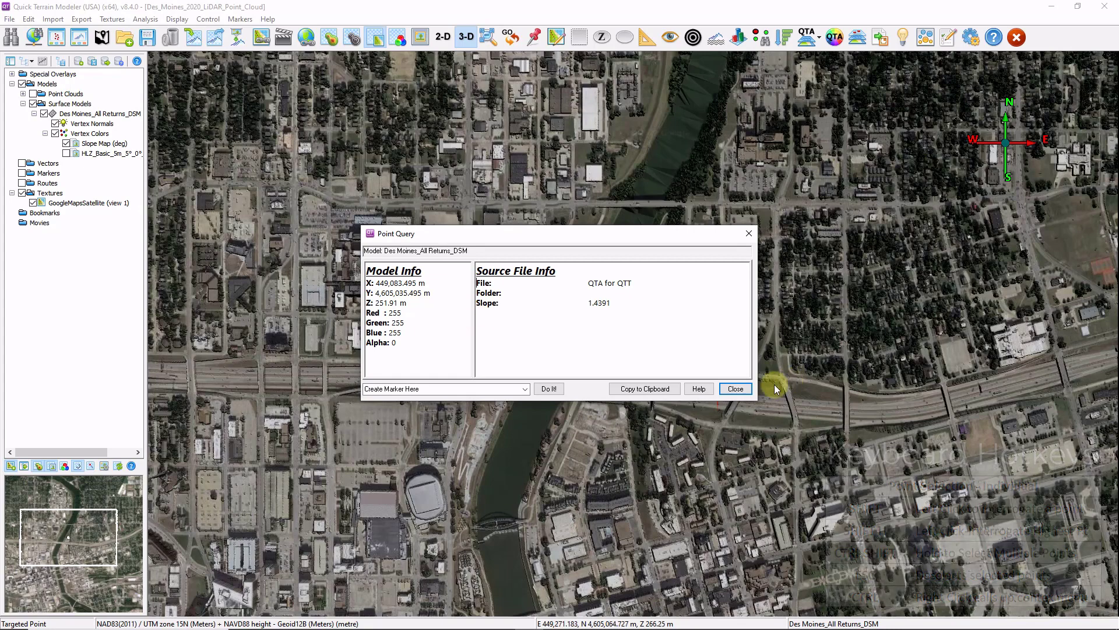
click(735, 388)
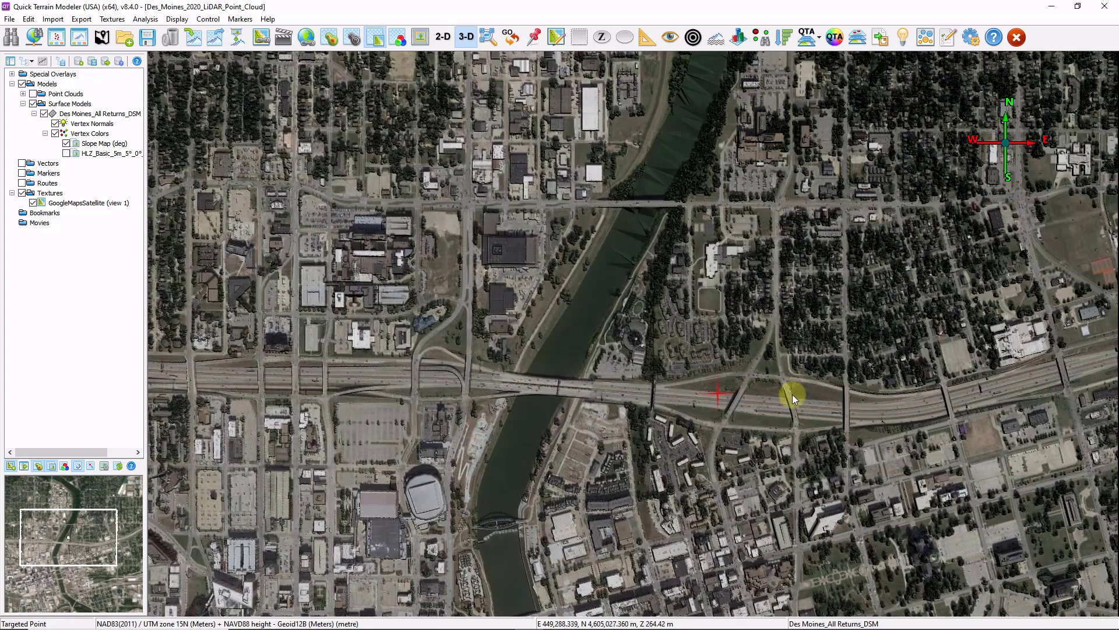
key(s)
Finish a measurement line and view its elevation profile, then draw sampled Vector 1 along the riverside road.
click(773, 408)
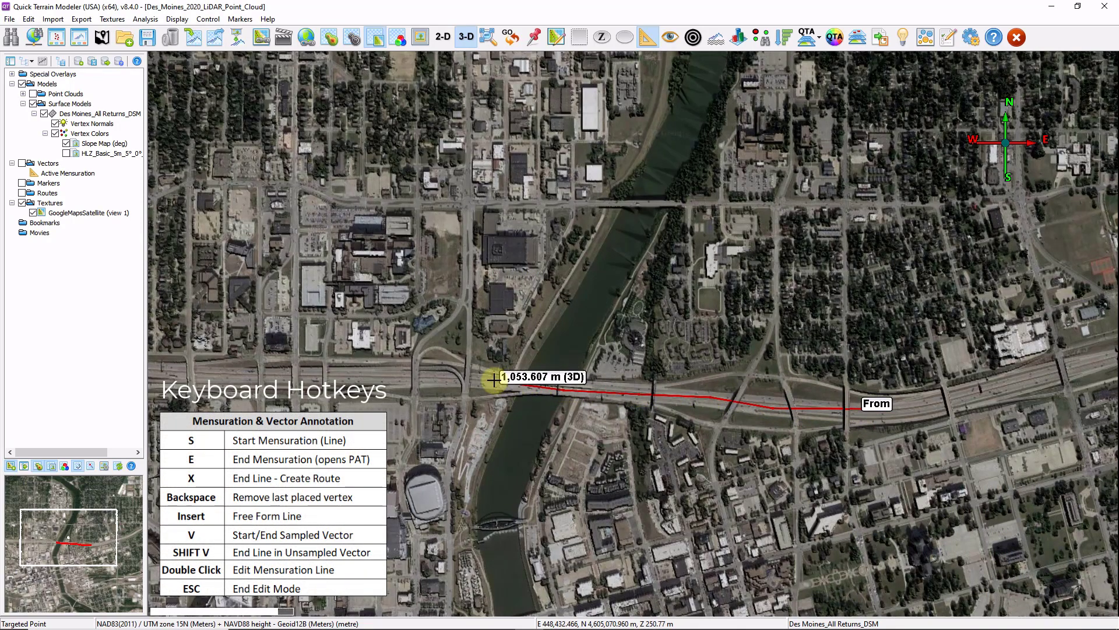
key(e)
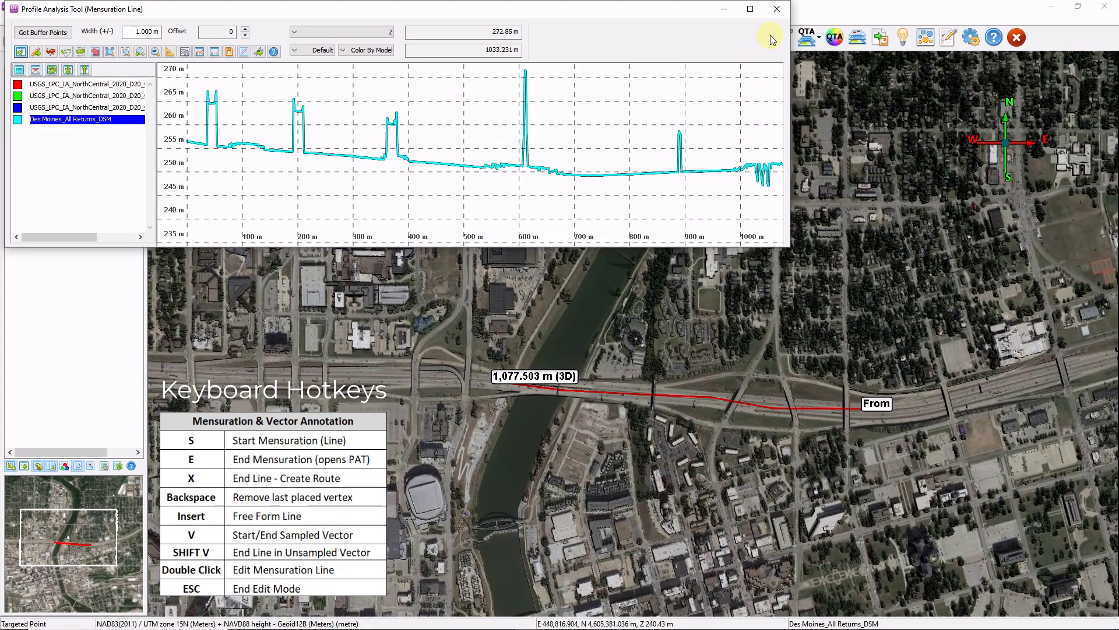
click(776, 10)
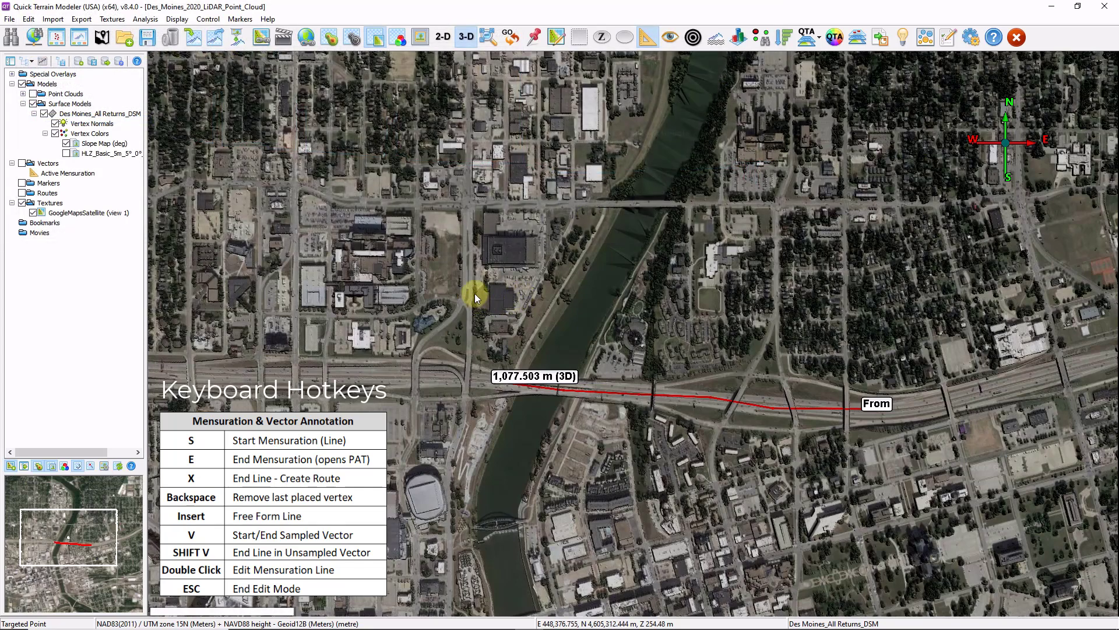
key(s)
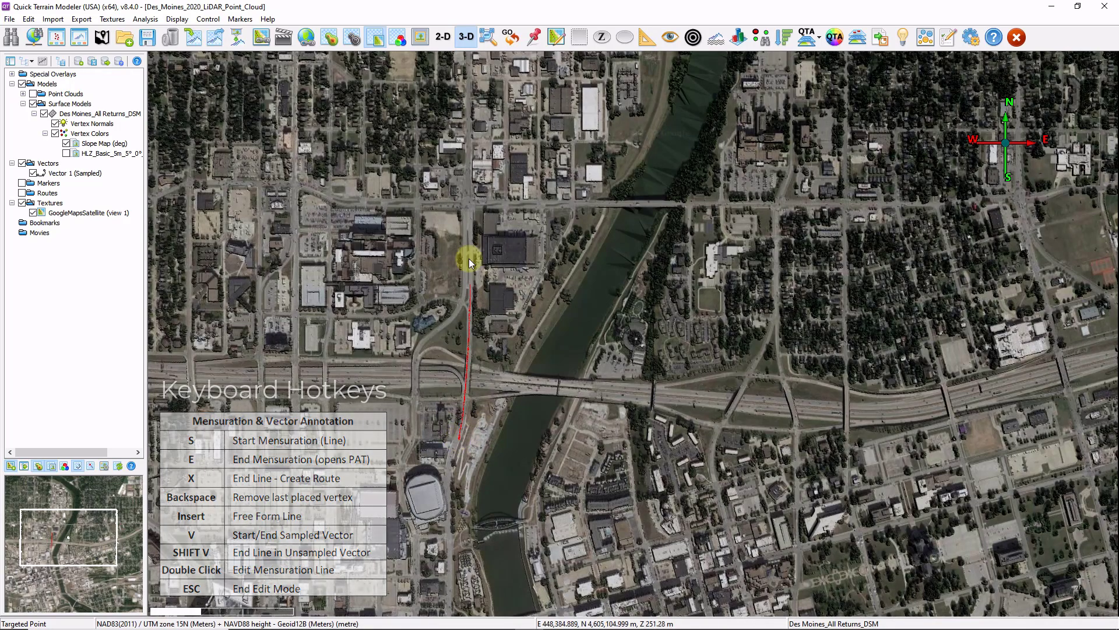
key(Escape)
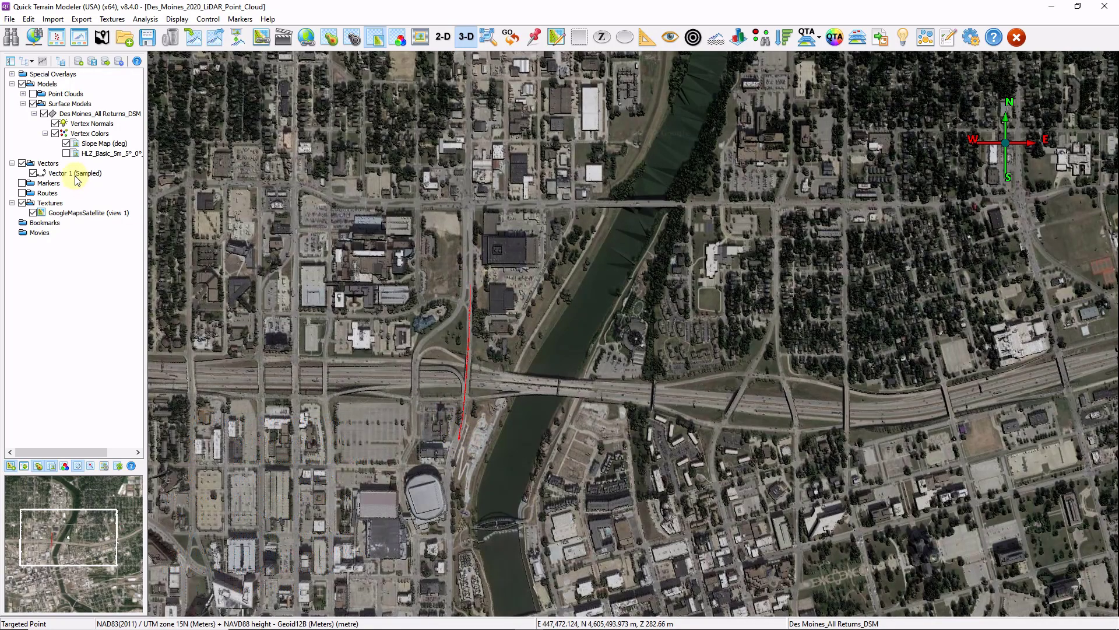
Add an 11.49 m dropline at the building edge, measured Bottom Up.
shift+right_click(480, 267)
drag(481, 267, 527, 403)
scroll(527, 403, up, 10)
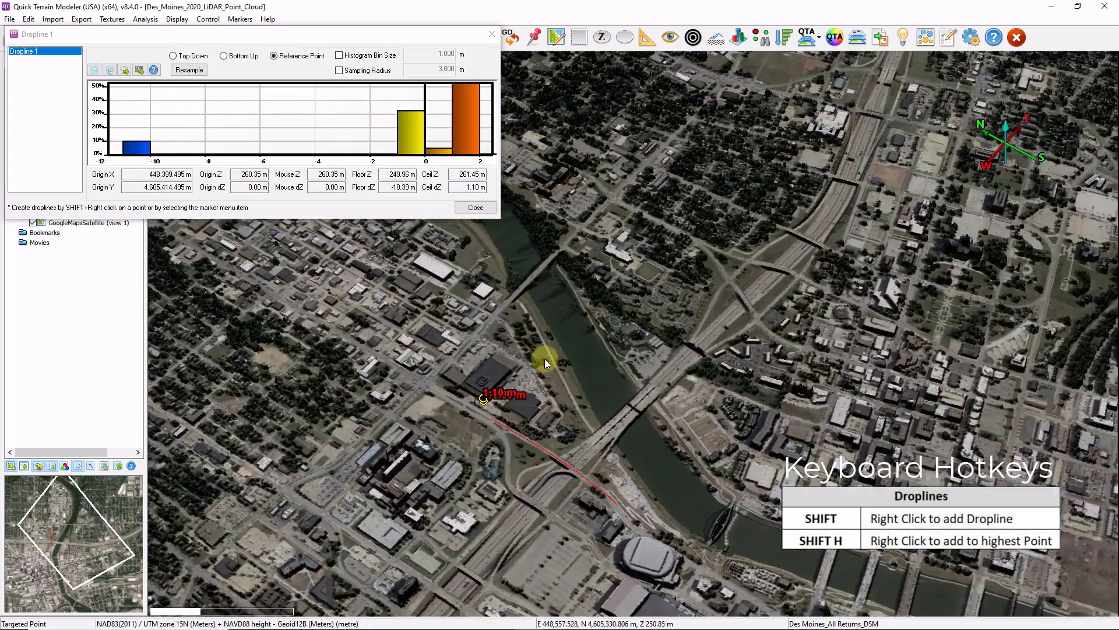
scroll(568, 389, up, 4)
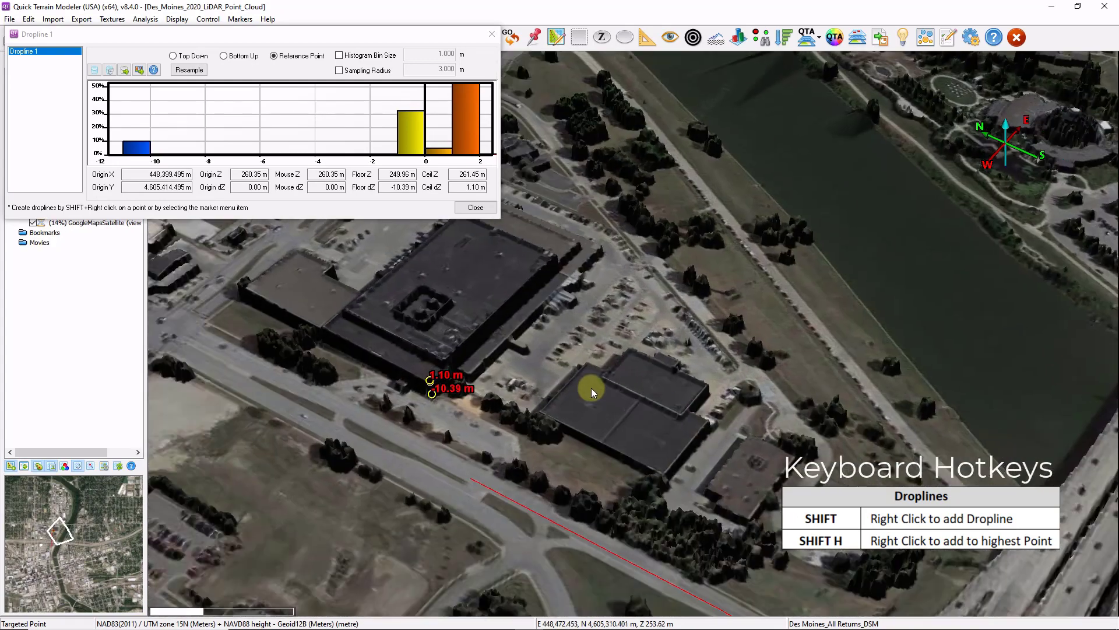
click(244, 58)
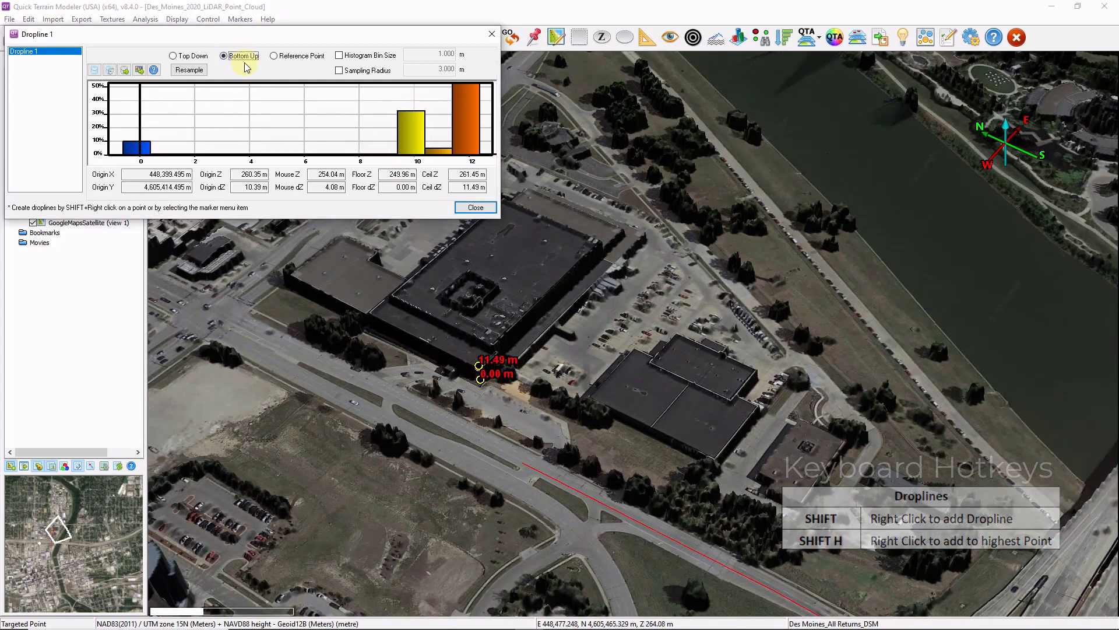
Place MyMarker 0 and MyMarker 1 on rooftops, shift MyMarker 0, and turn off the satellite texture.
click(512, 264)
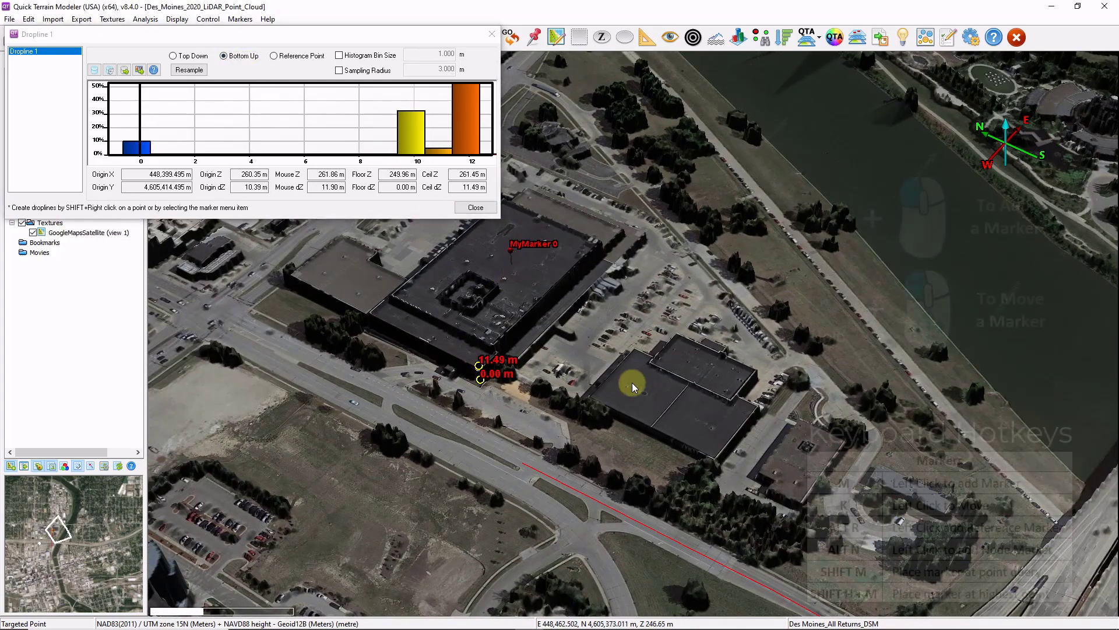
click(673, 395)
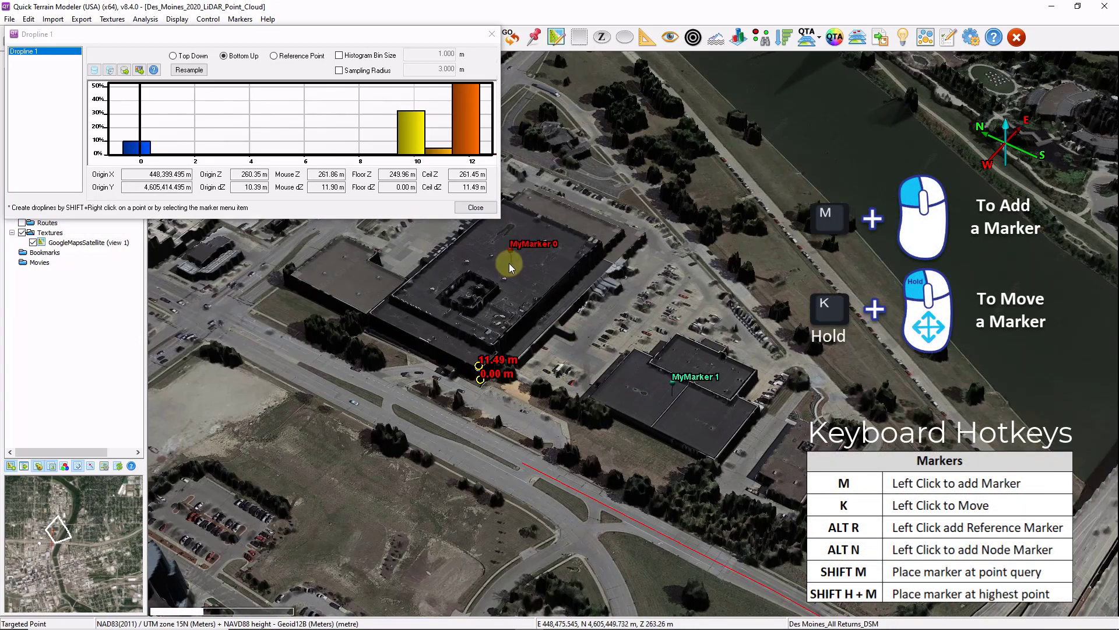
drag(511, 264, 527, 282)
click(492, 33)
click(377, 37)
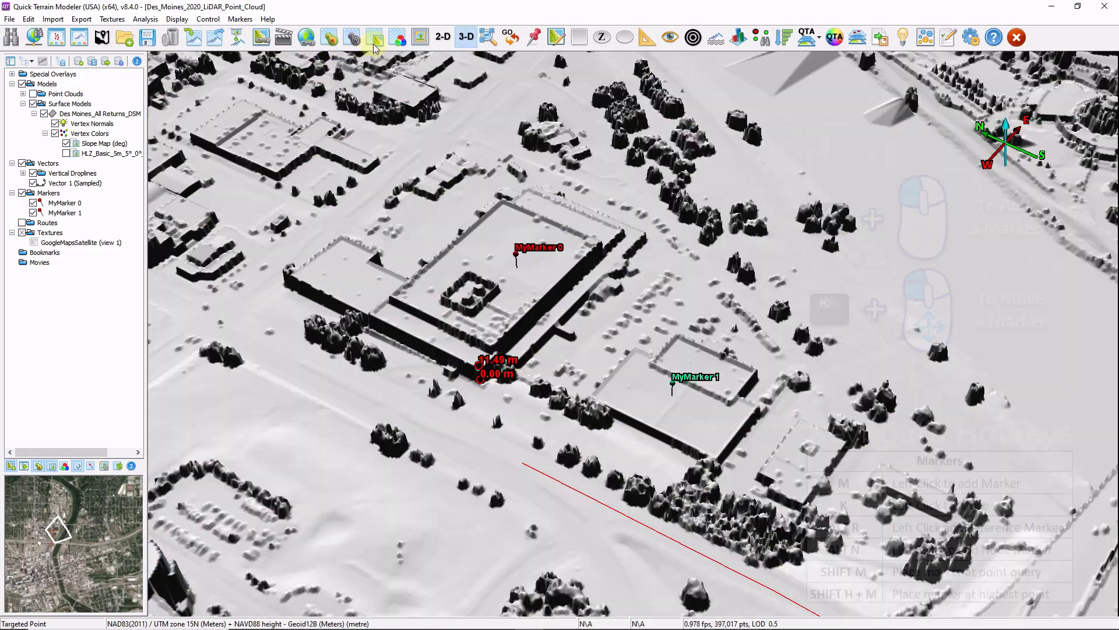
Colour the surface by height, briefly rescale to the view, then restore the default 240–282 m range.
click(331, 37)
drag(501, 281, 561, 398)
key(z)
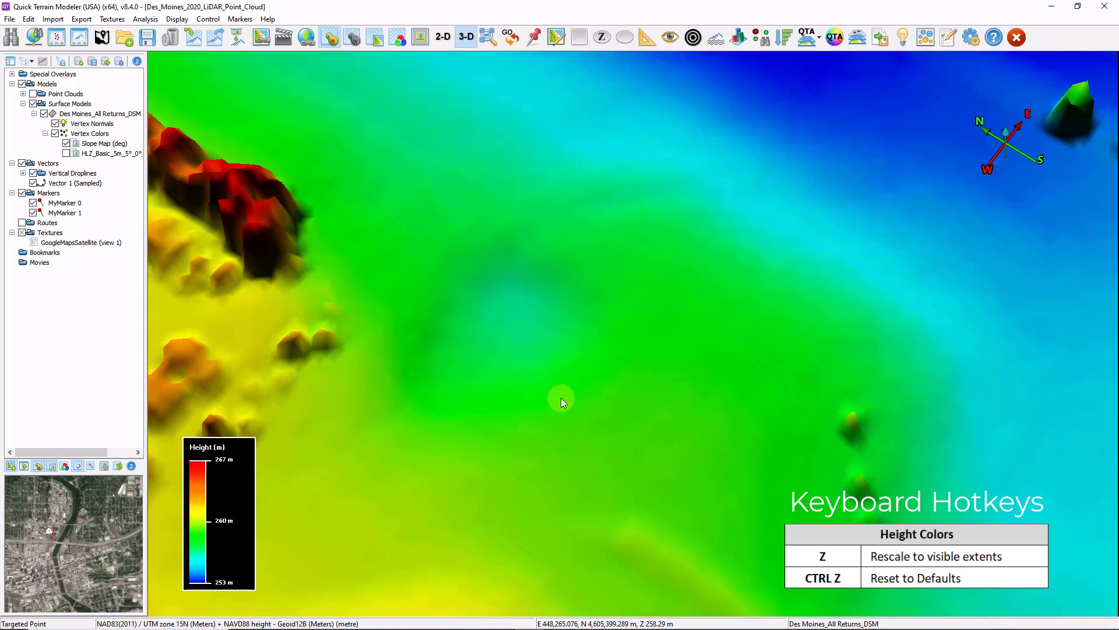
key(ctrl+z)
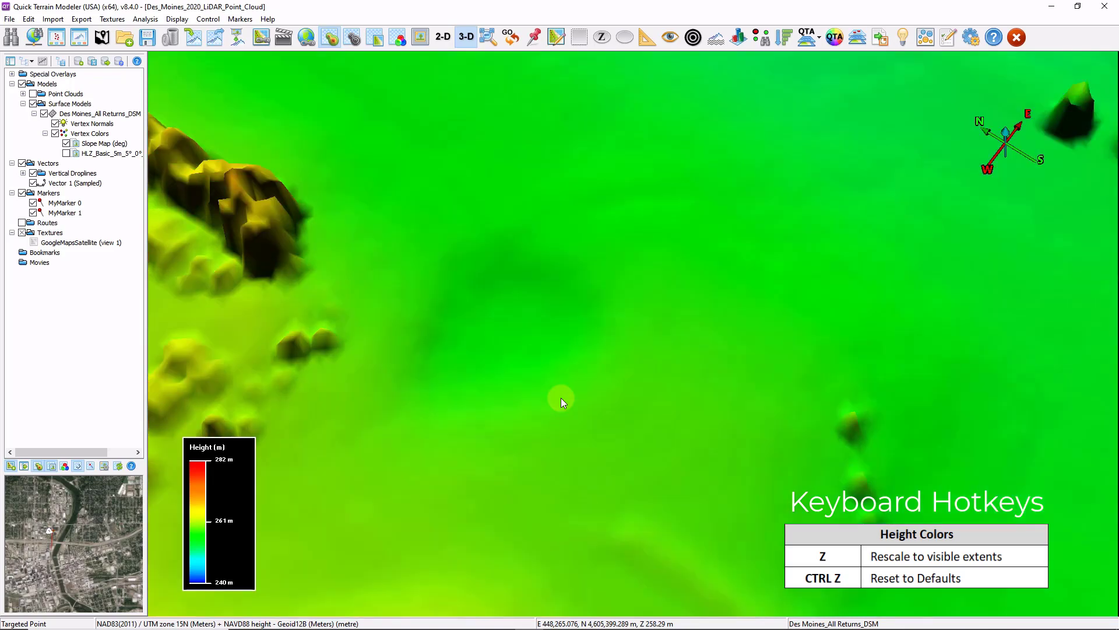
scroll(561, 397, down, 3)
scroll(560, 398, down, 5)
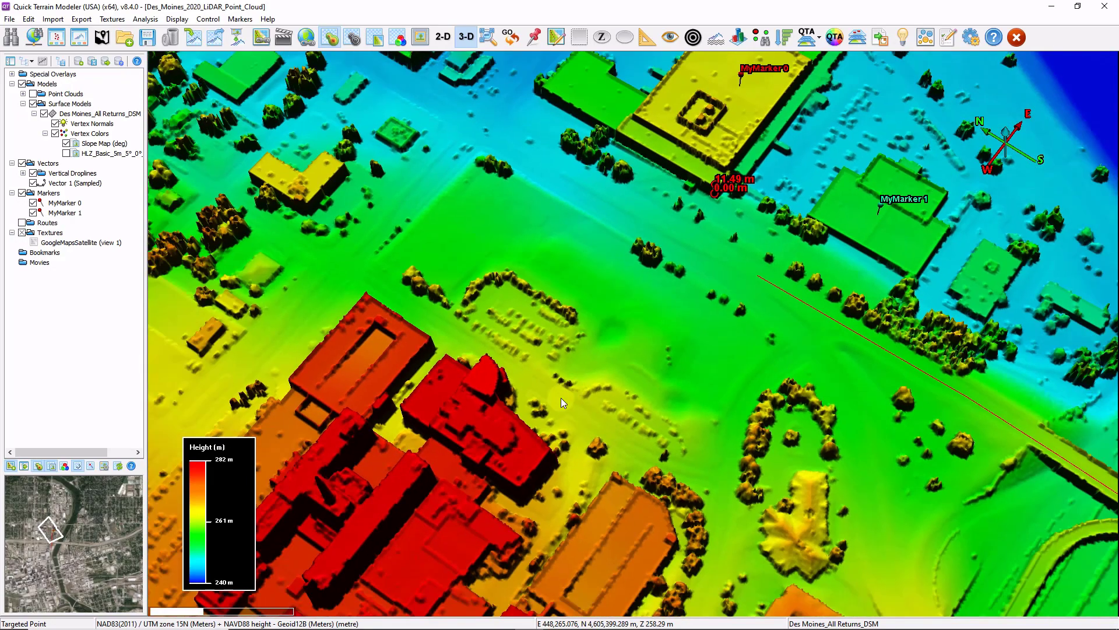
Place a 20 × 40 m flight-surface bounding box by the road, move and rotate it, then start a stencil.
click(644, 334)
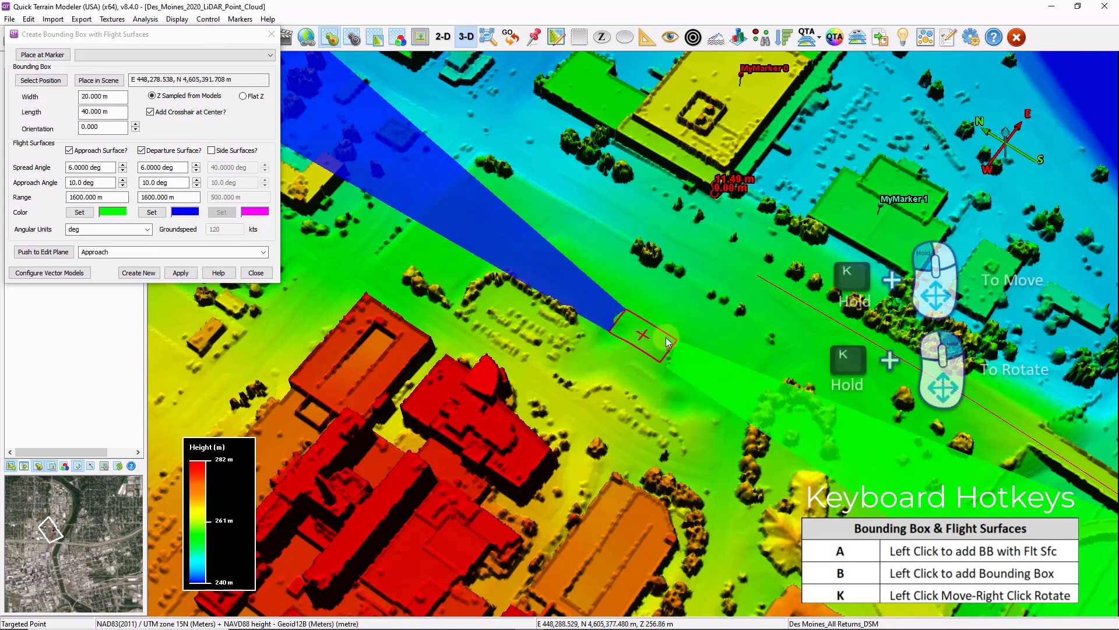
drag(659, 364, 669, 330)
mouse_move(663, 330)
right_down()
mouse_move(618, 338)
mouse_move(541, 277)
mouse_move(625, 331)
mouse_move(669, 325)
right_up()
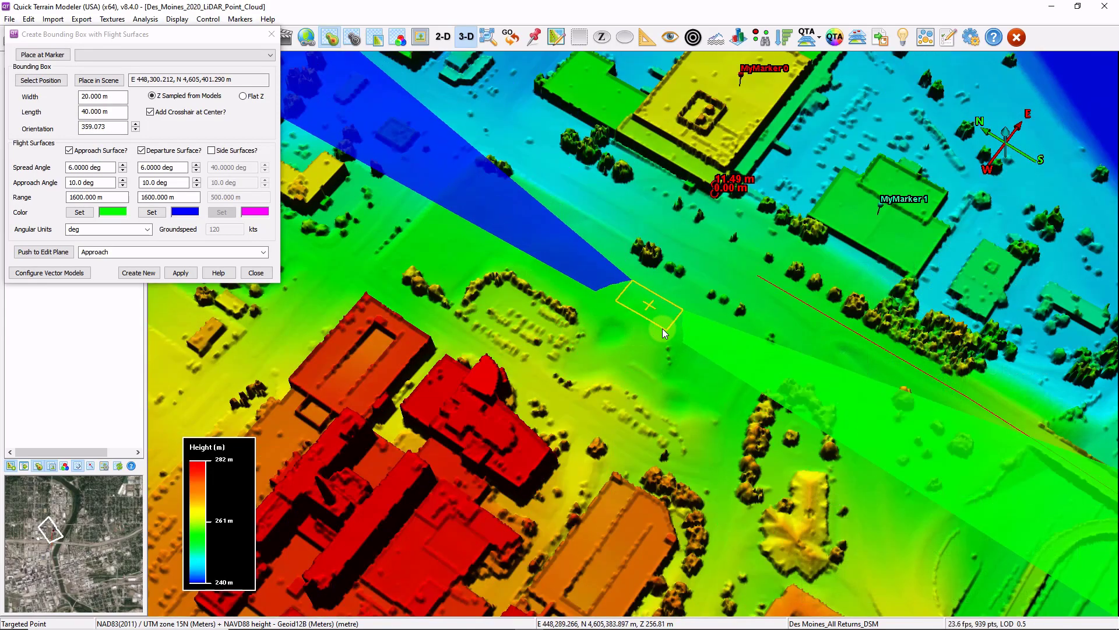
click(689, 243)
text(iiiiiiiiii)
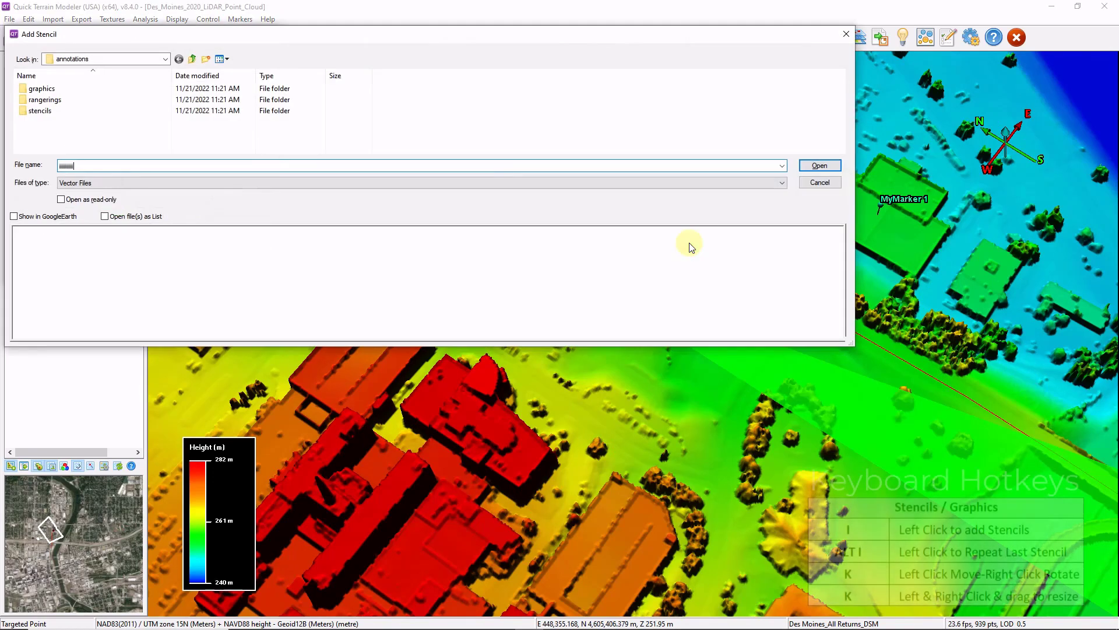
Load the Arrow_Flow_100m.shp stencil from the graphics folder beside the bounding box and zoom out.
double_click(59, 92)
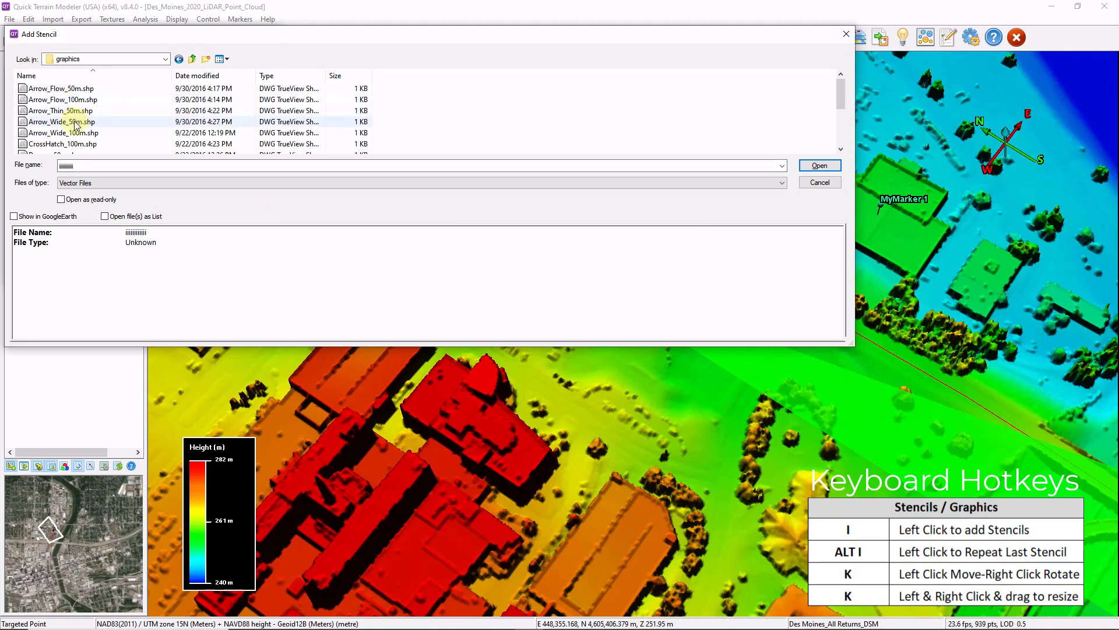
click(67, 102)
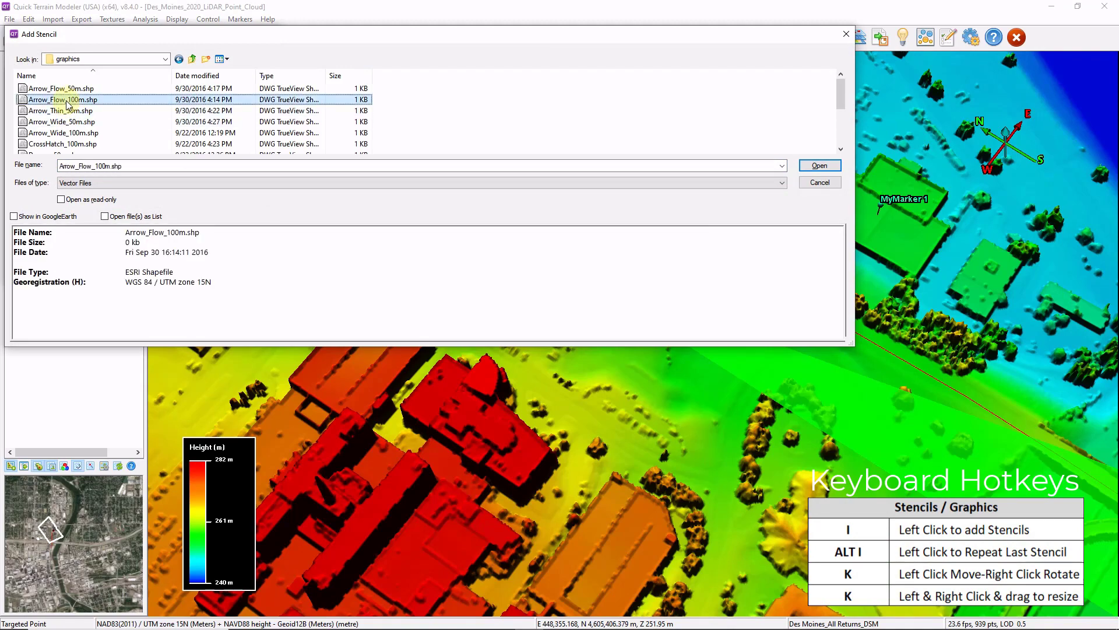
click(820, 166)
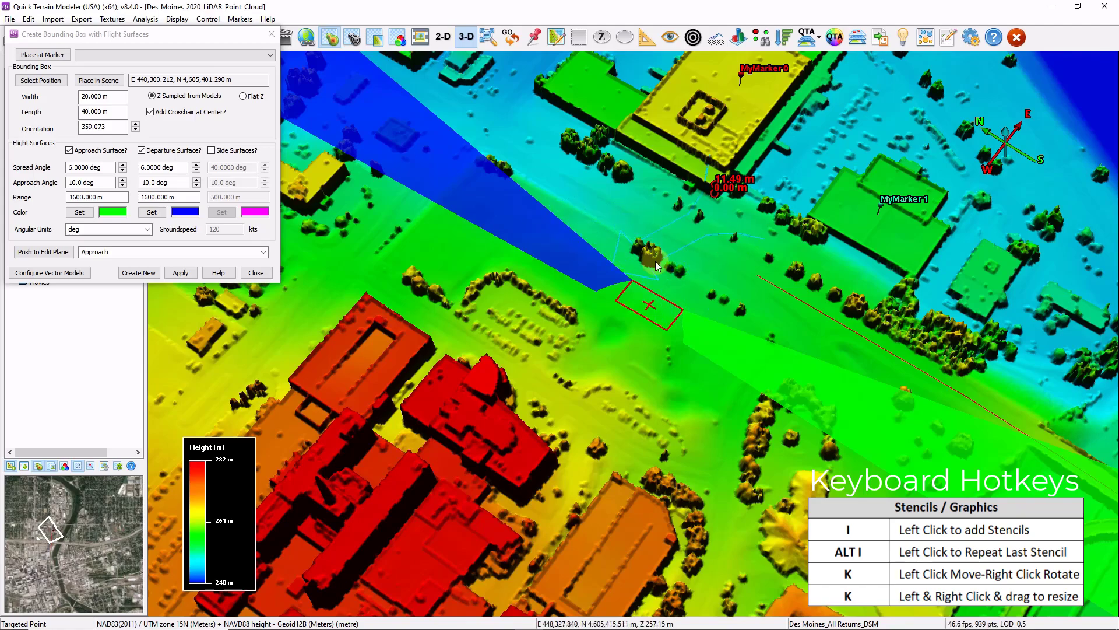
scroll(656, 266, down, 3)
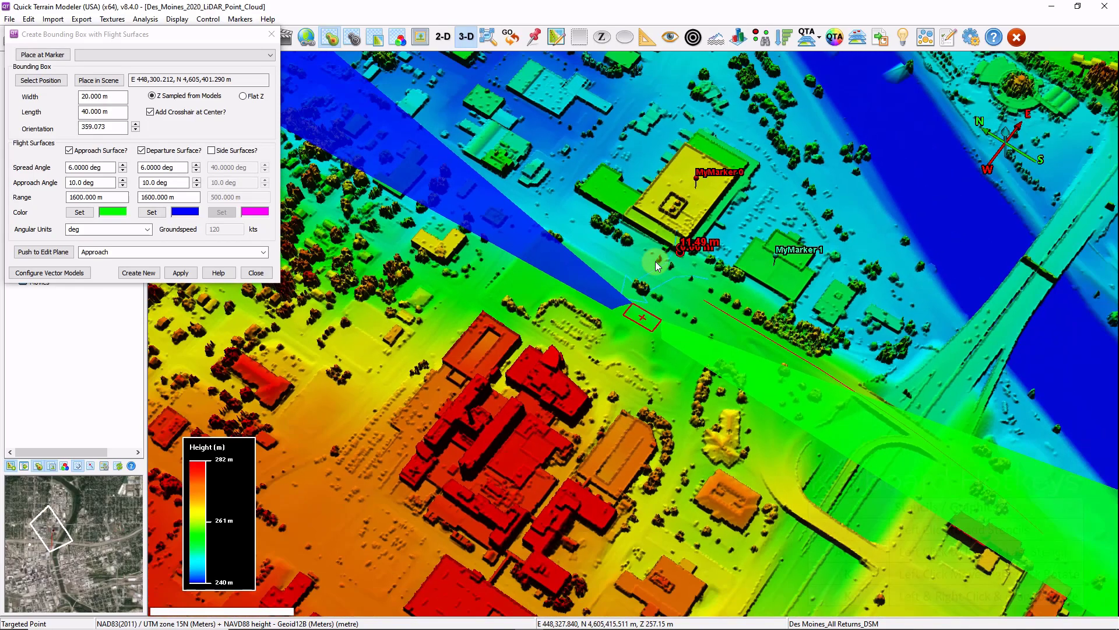
scroll(656, 266, down, 4)
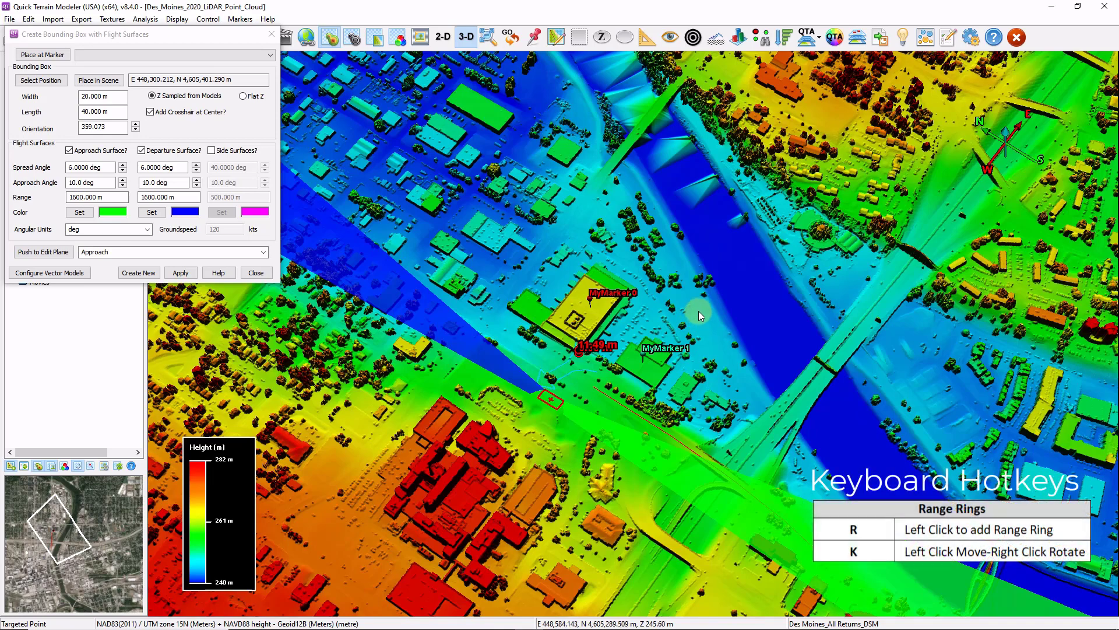
key(r)
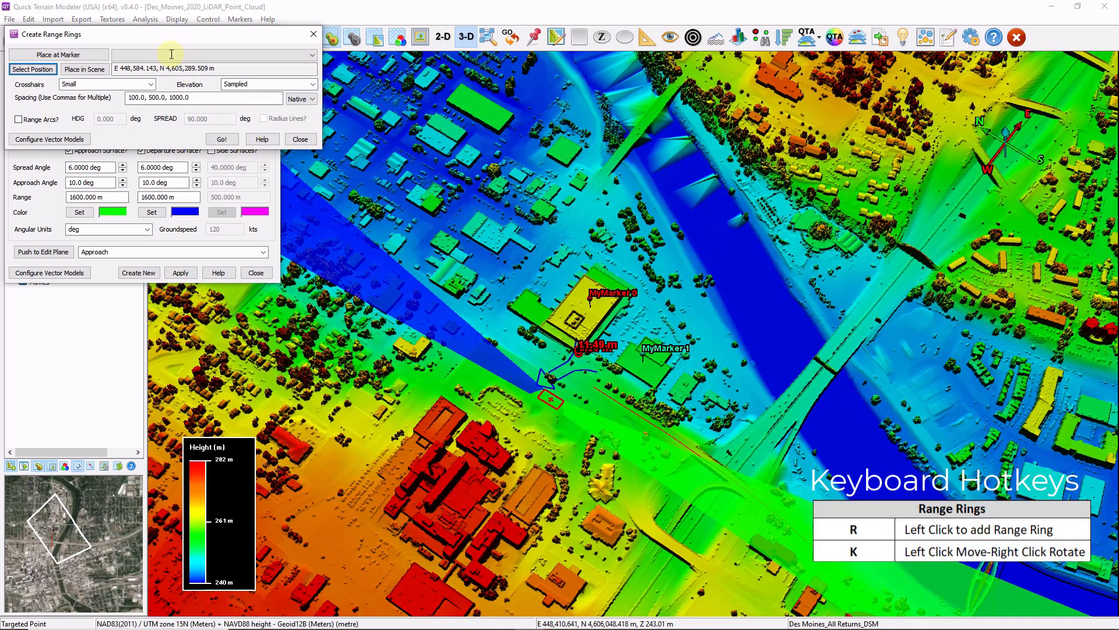
Generate 100, 500 and 1000 m range rings on the river, close both dialogs, and reorient the view.
click(220, 138)
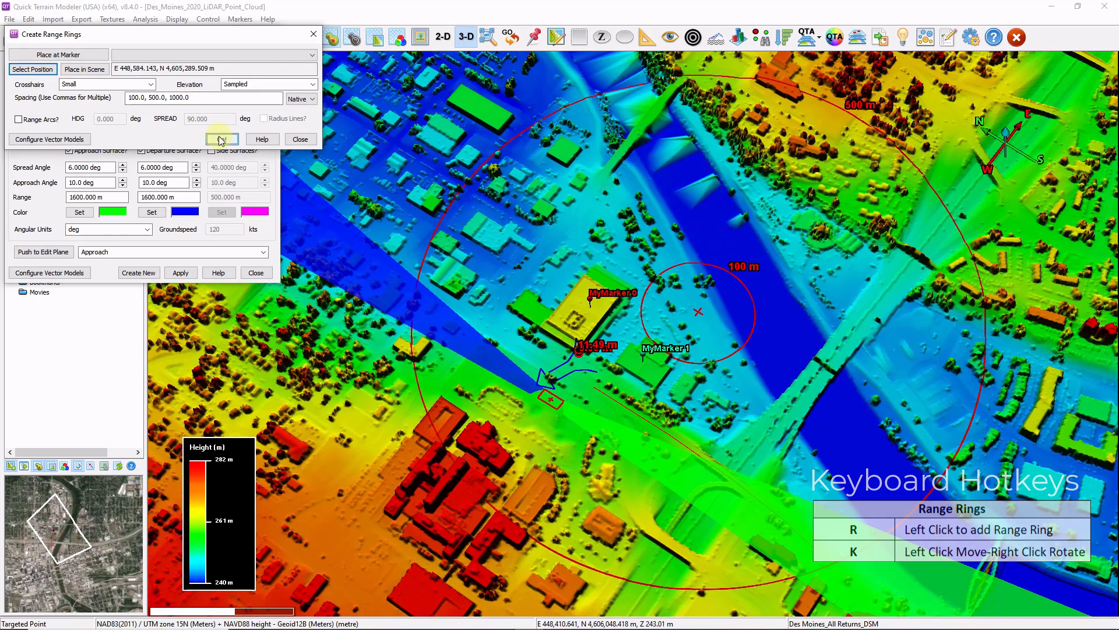
click(300, 139)
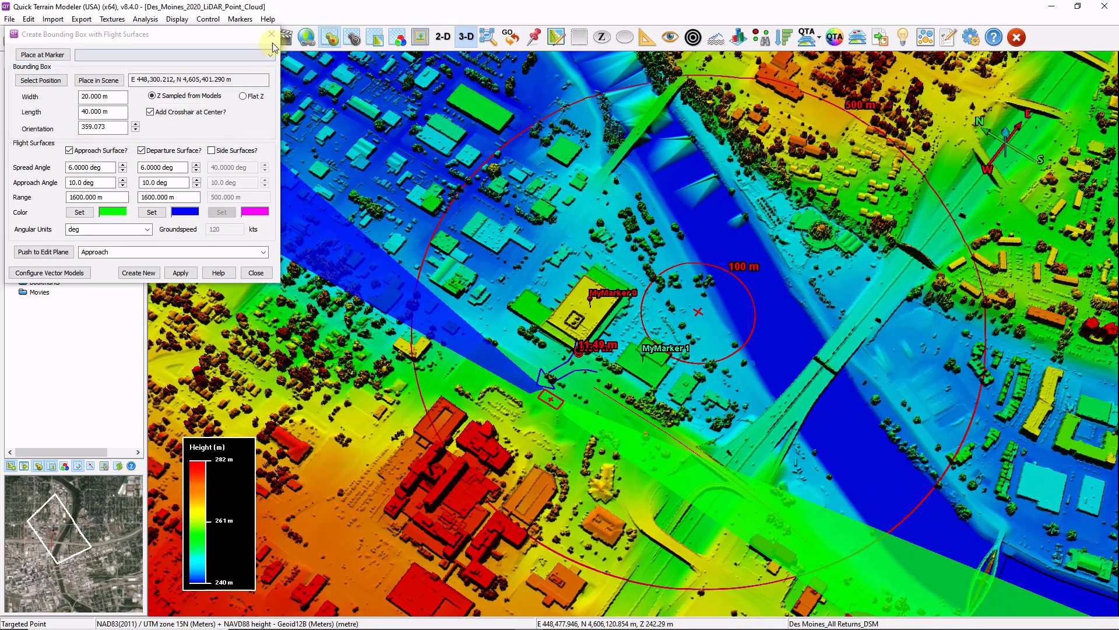
key(q)
drag(280, 170, 320, 141)
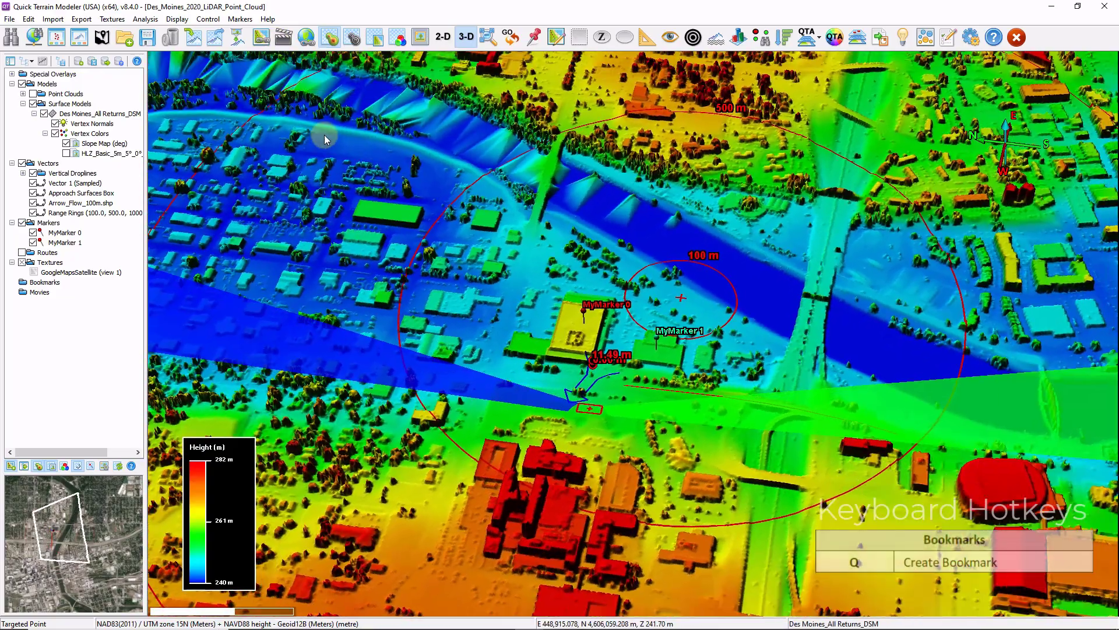
Save bookmarks from several orbited views, then revisit My Bookmark 2 and return to My Bookmark 1.
key(q)
click(675, 286)
drag(676, 285, 623, 331)
key(q)
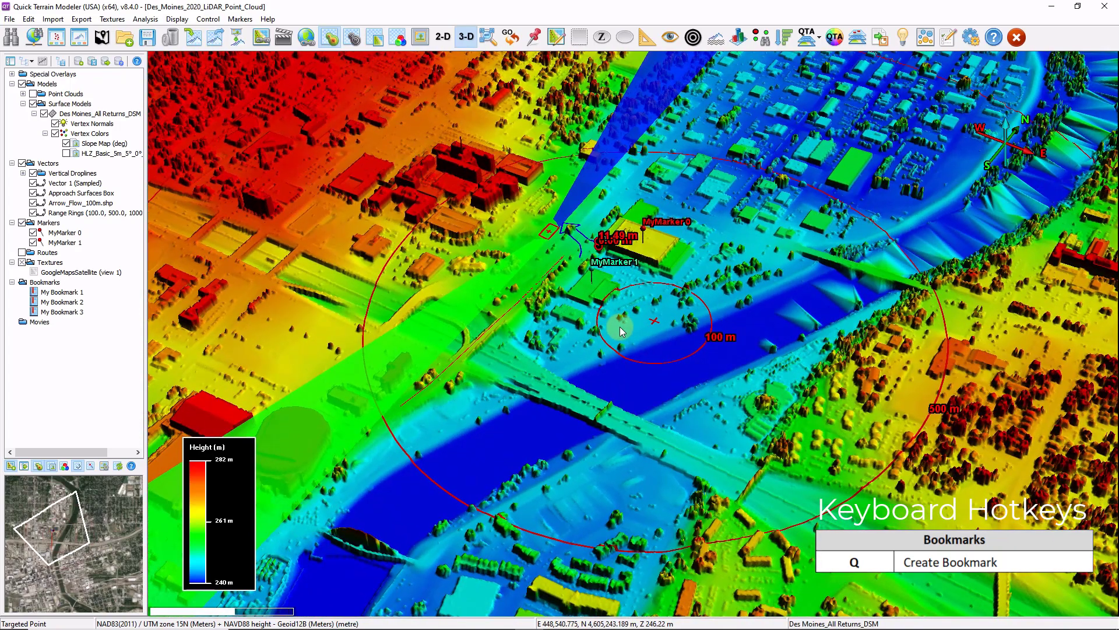
double_click(65, 302)
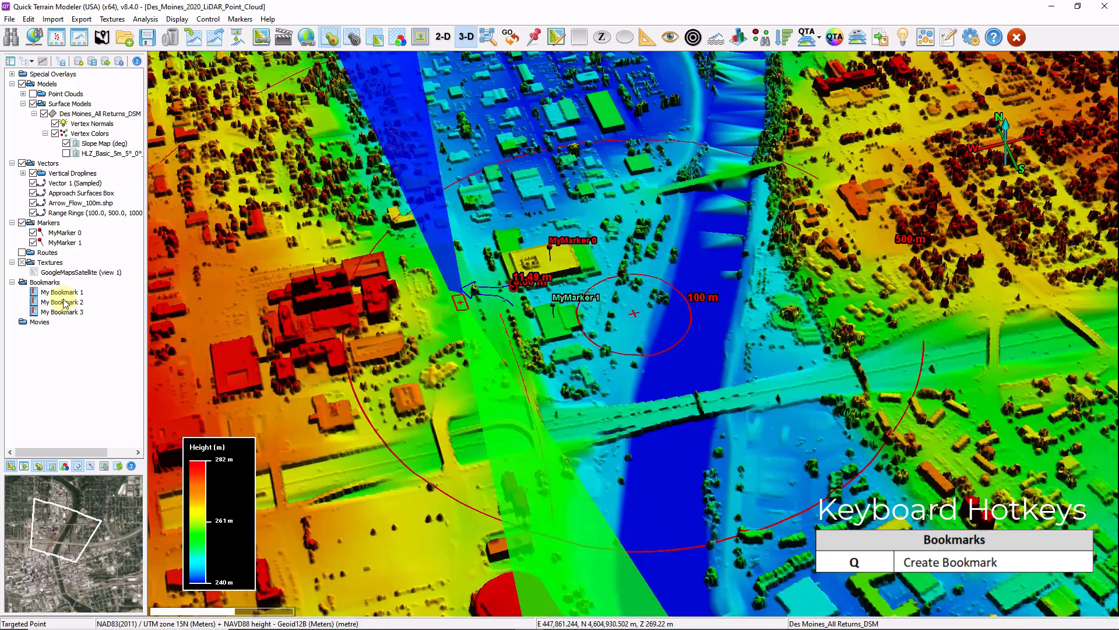
double_click(70, 293)
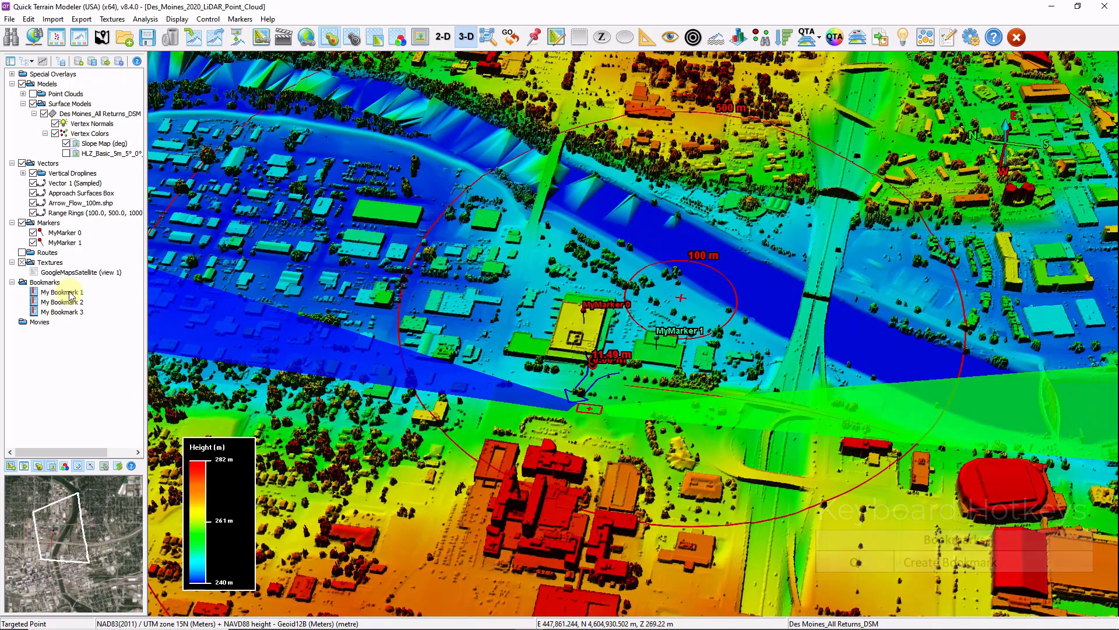
key(l)
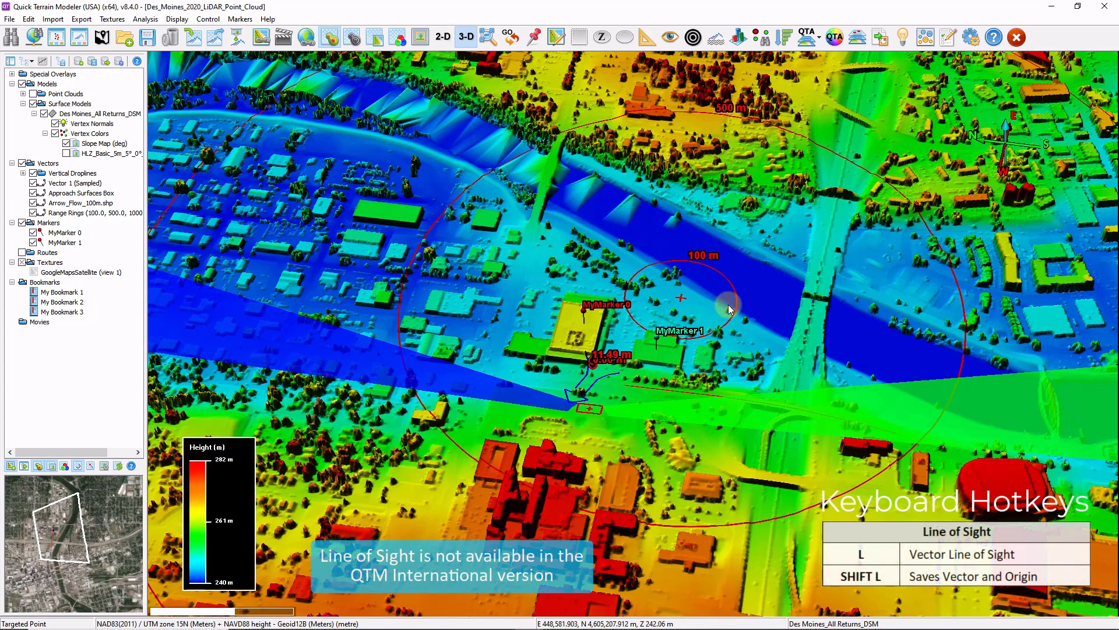
key(l)
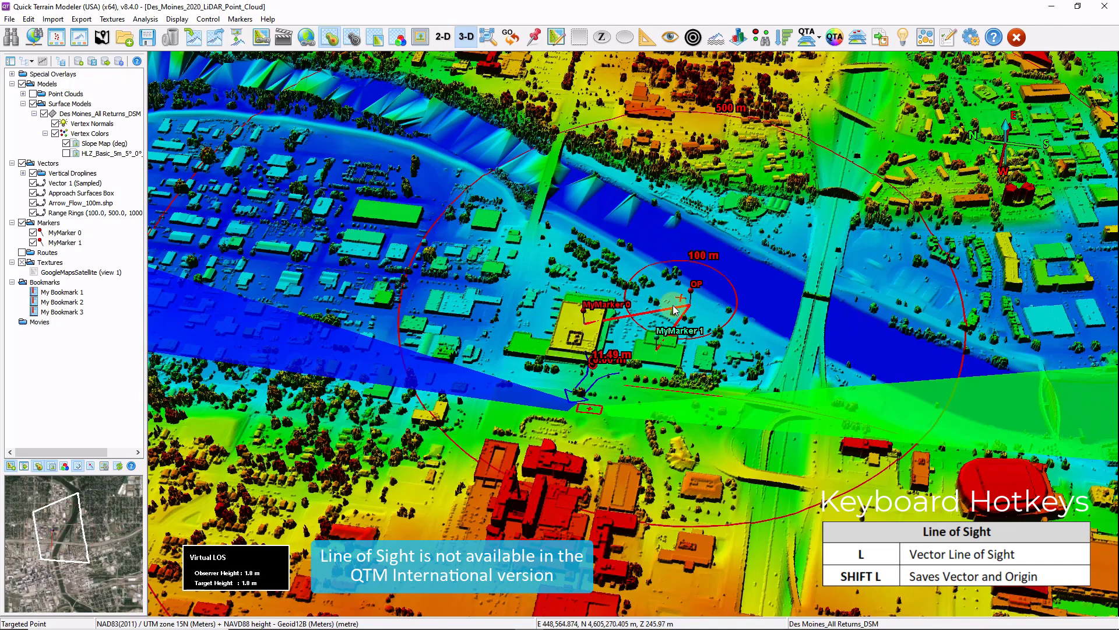
key(l)
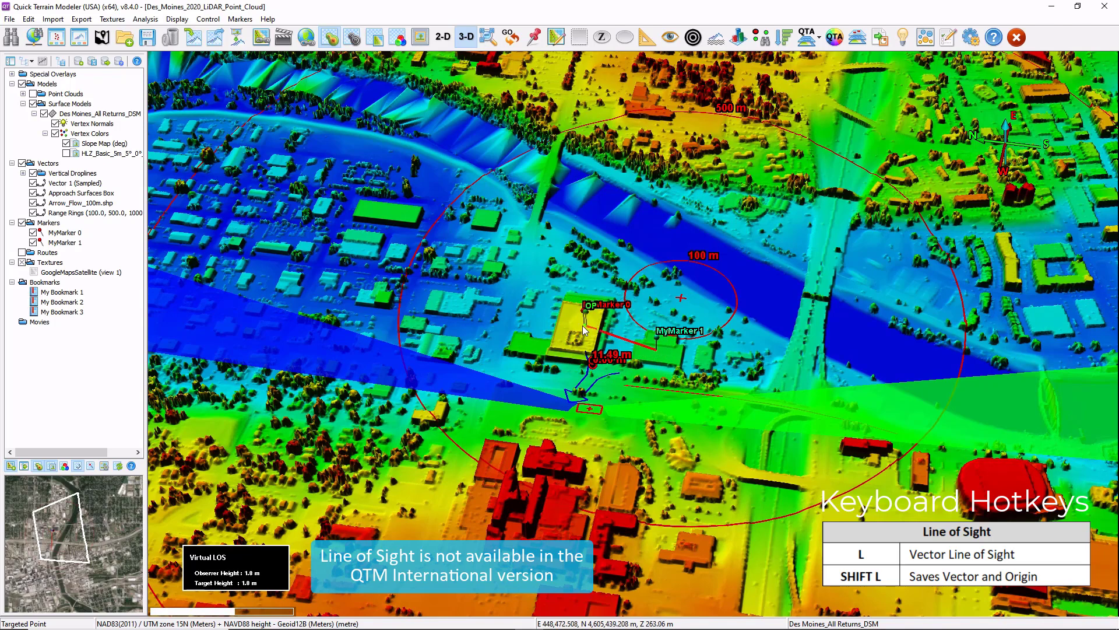
key(Escape)
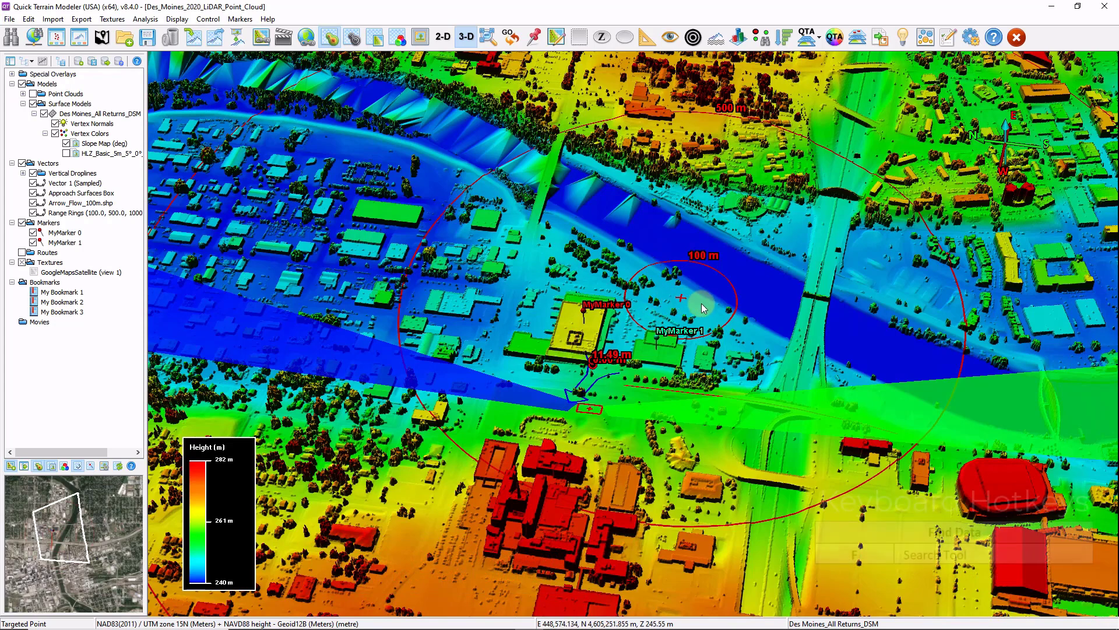
Search for nearby model data, finding three surface files, then close the tool and sync Google Earth.
key(f)
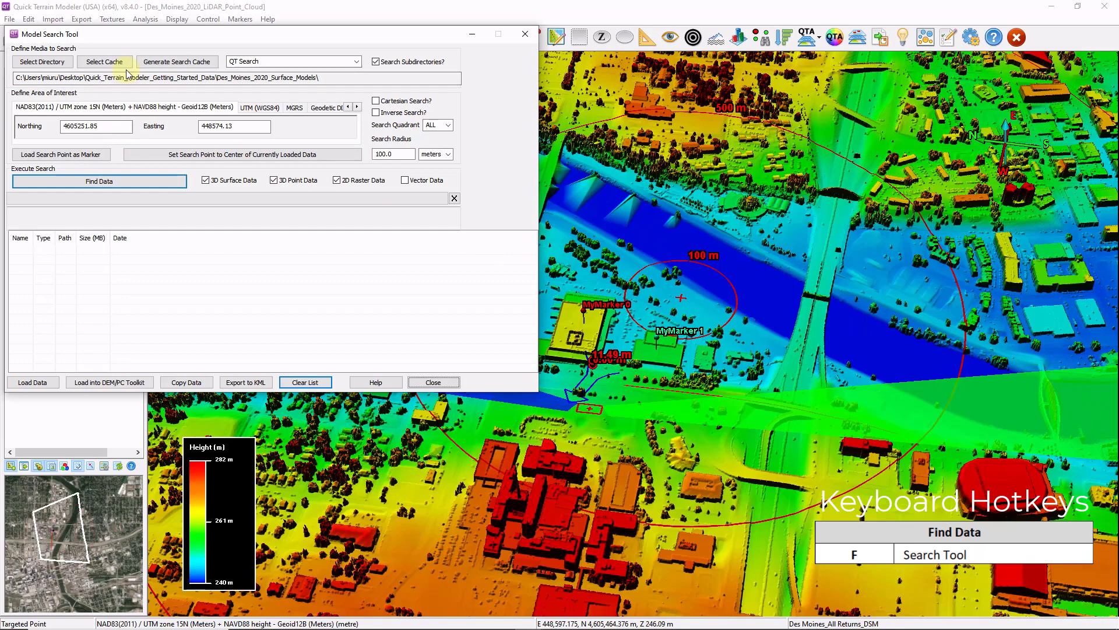
click(117, 183)
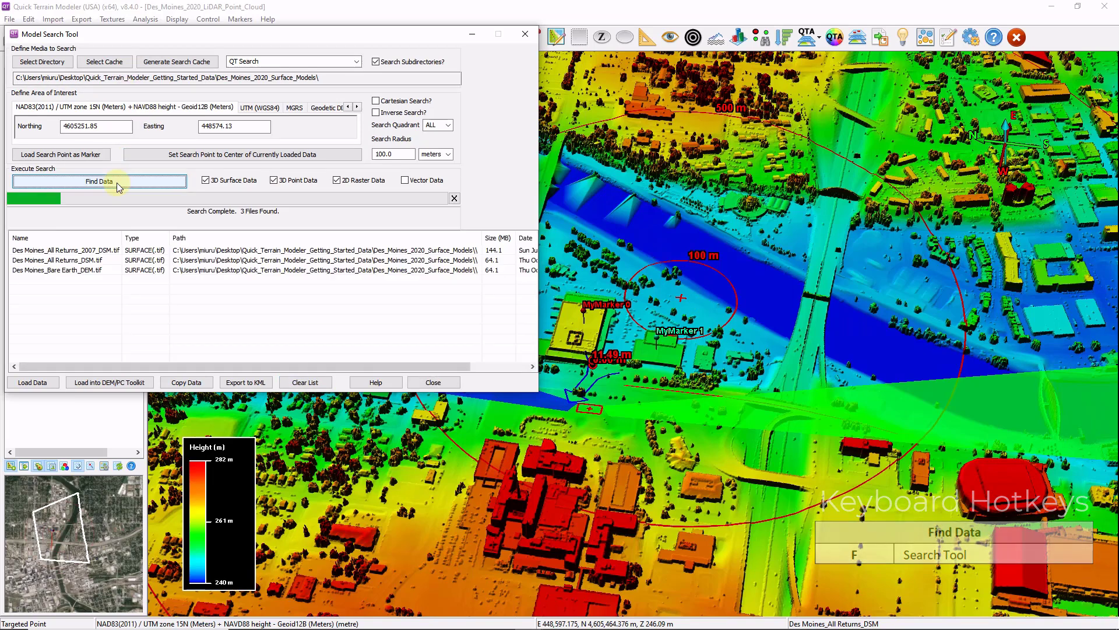
click(530, 39)
key(g)
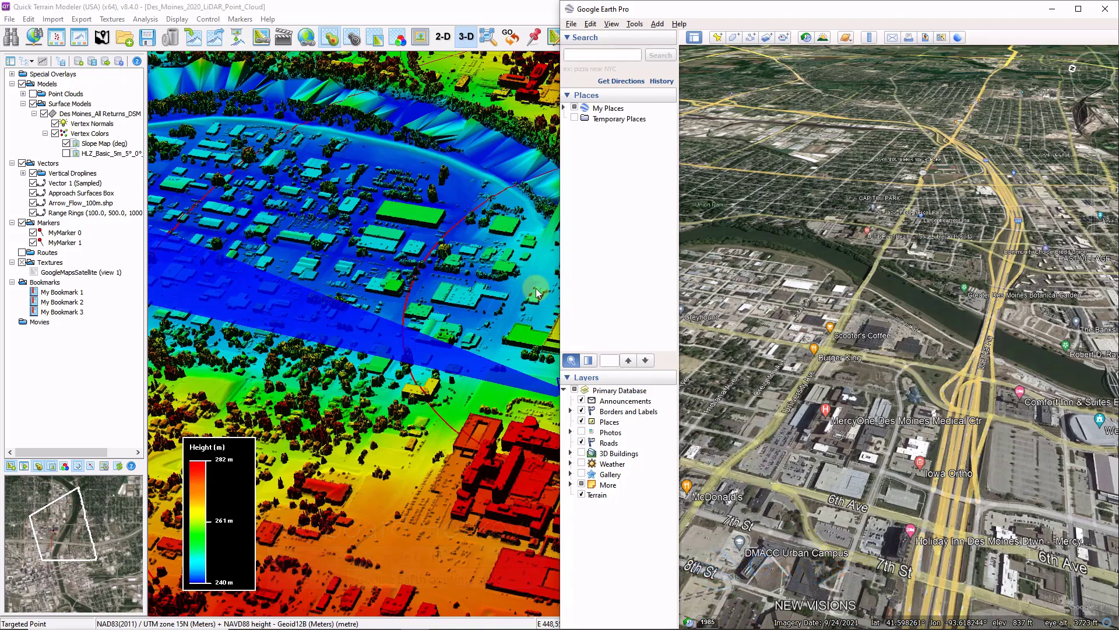
Close Google Earth Pro and return to the full-screen terrain model.
key(g)
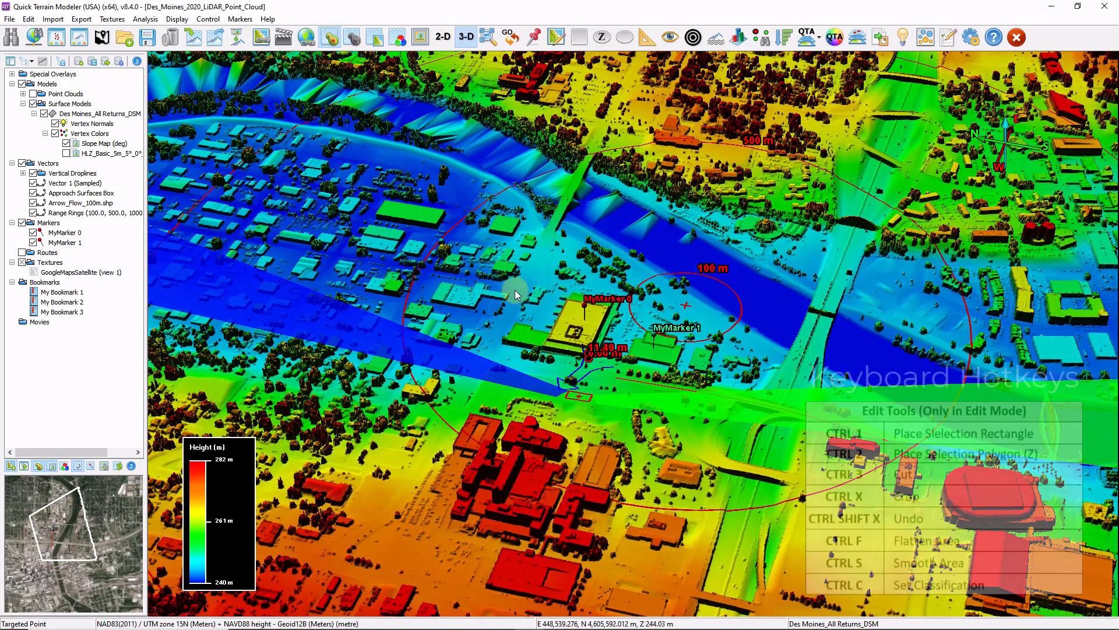
Enter edit mode, trace a three-vertex selection polygon, cancel it, and hide the Vectors layer.
click(28, 19)
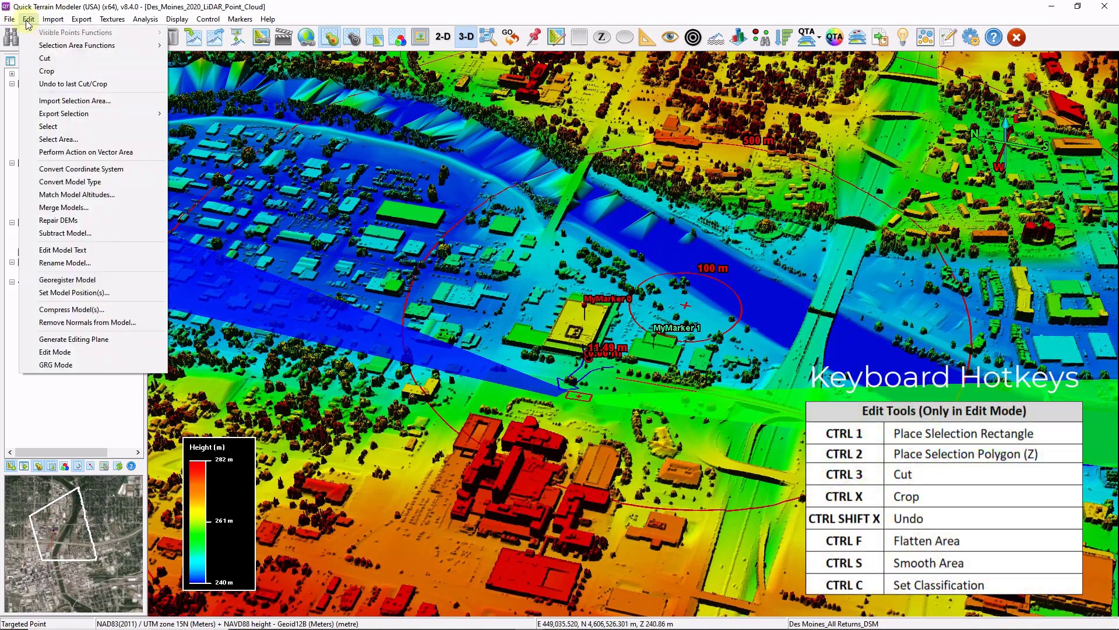
click(64, 352)
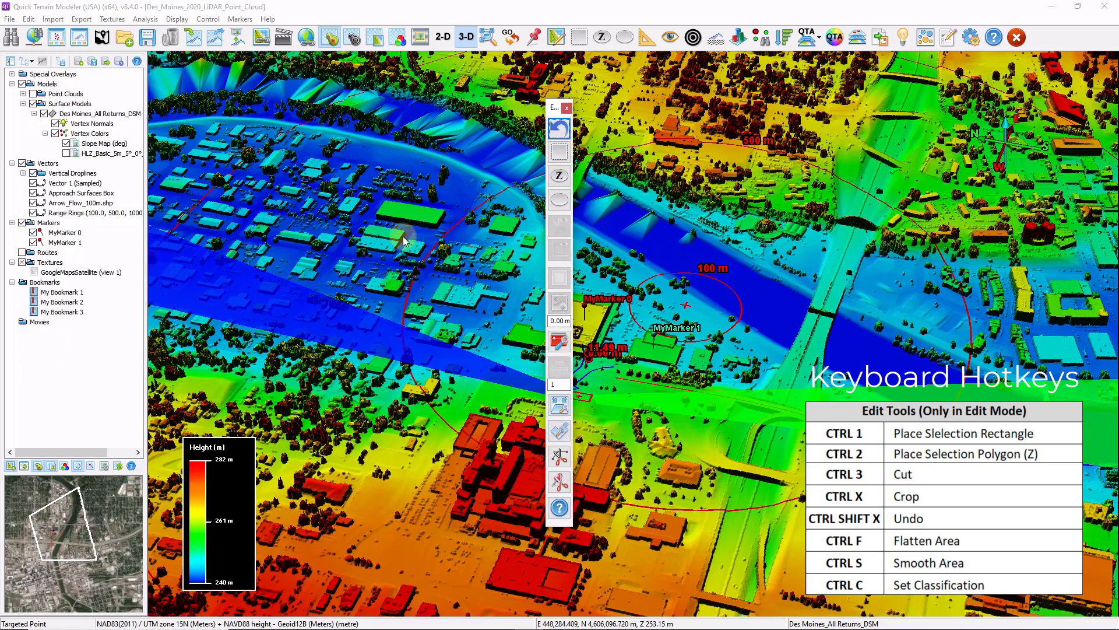
drag(553, 107, 288, 107)
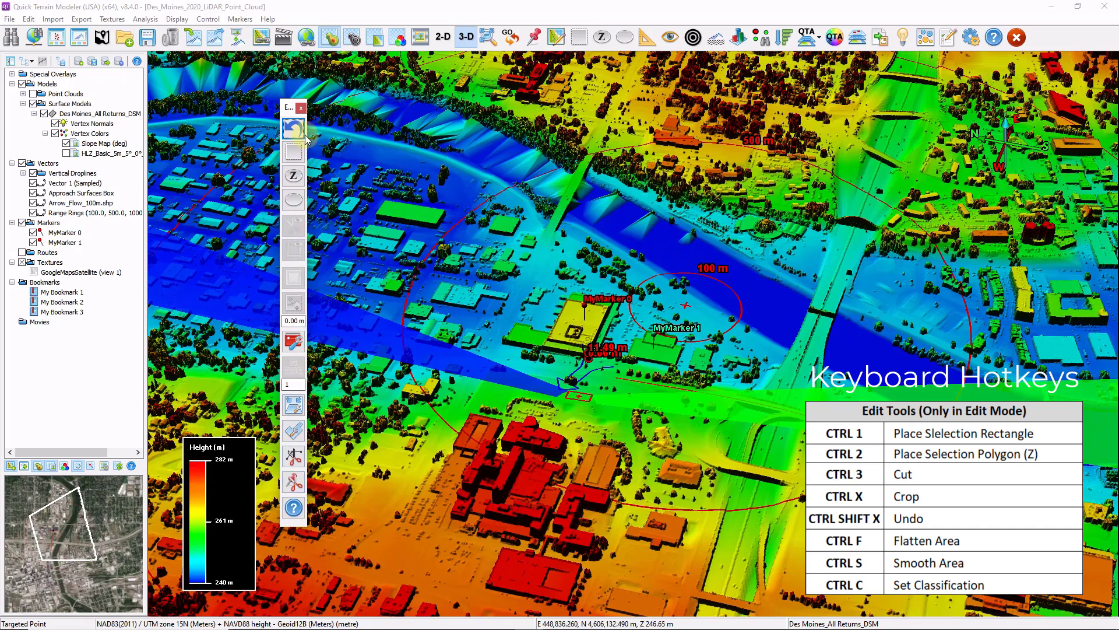
click(293, 200)
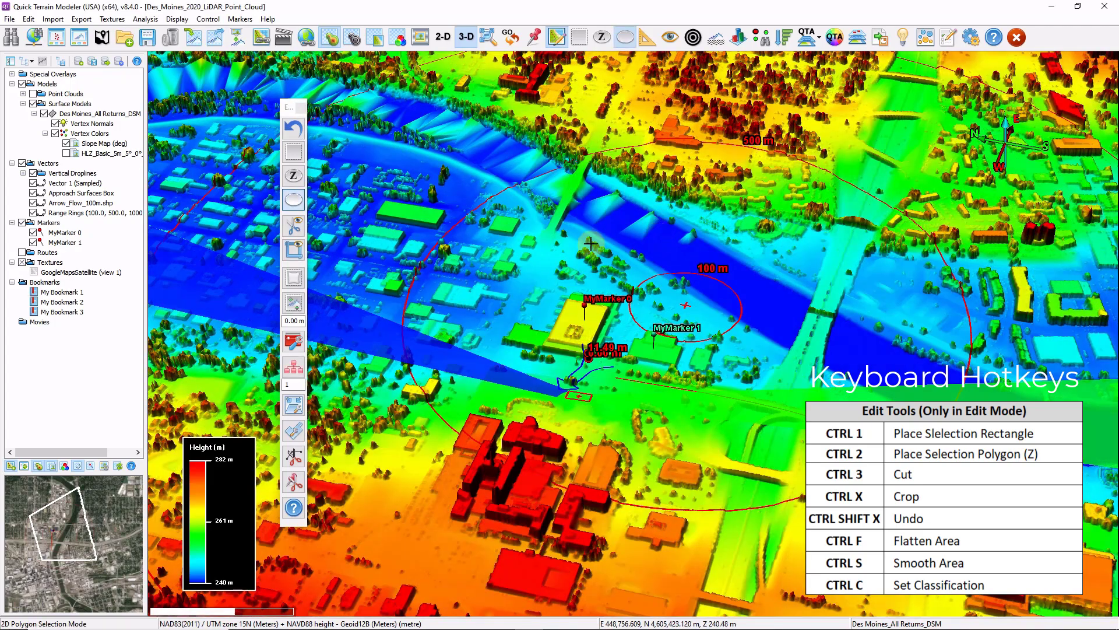
click(543, 226)
click(561, 304)
click(492, 322)
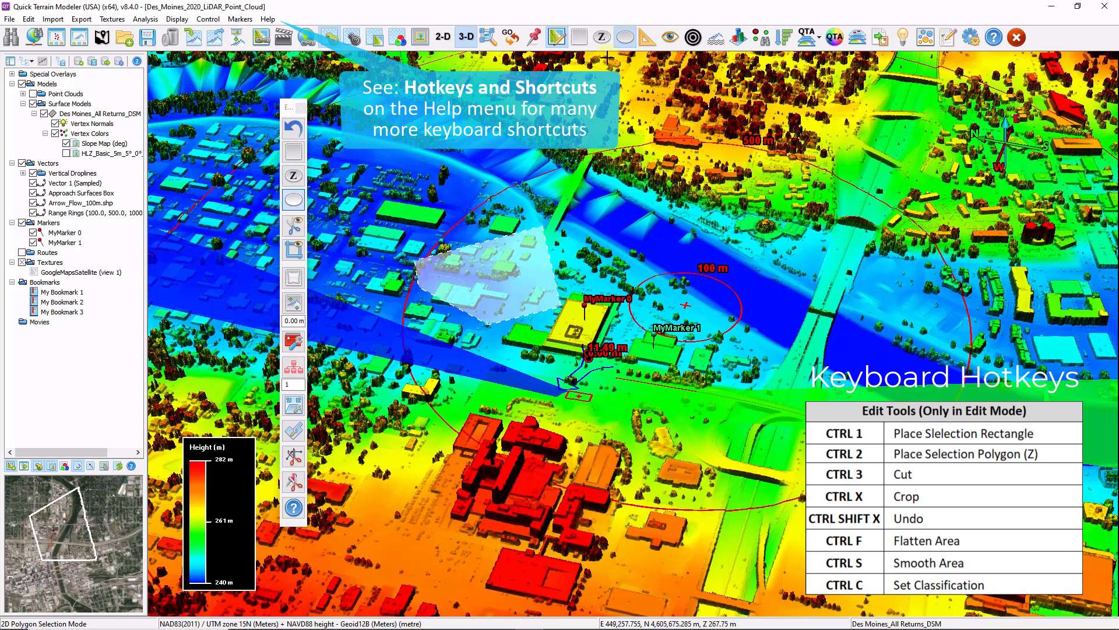
key(Escape)
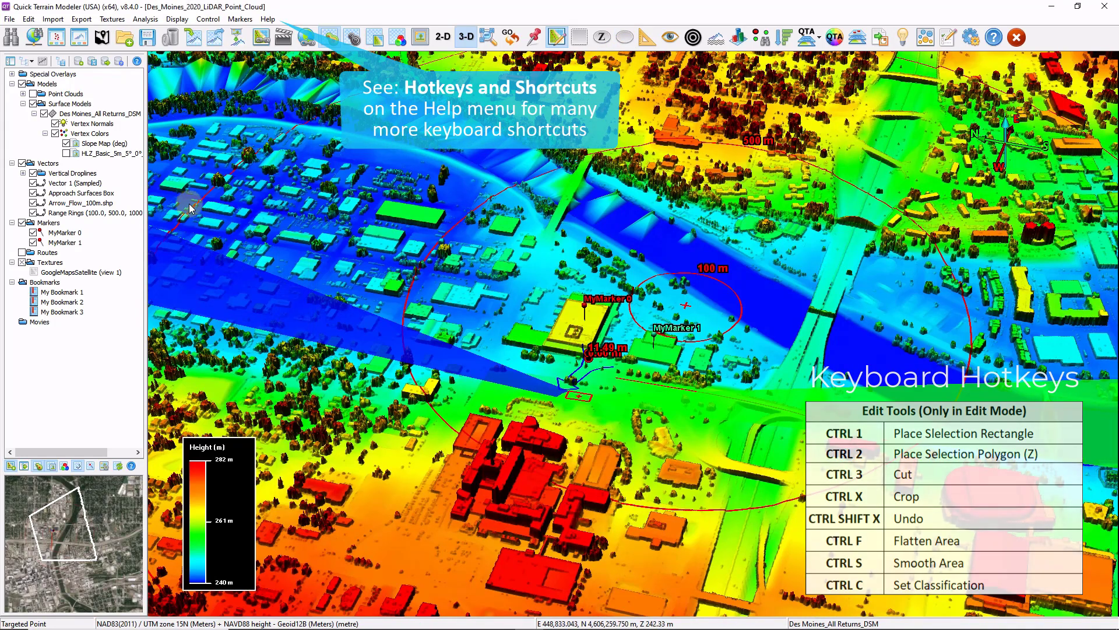
click(23, 164)
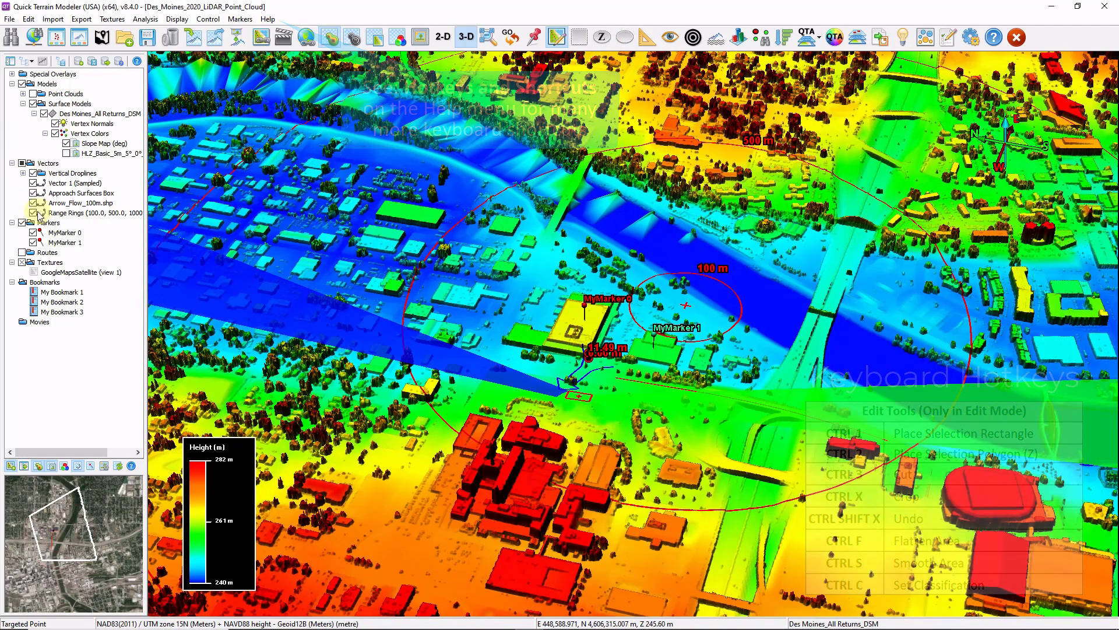
Hide the markers and reset the height colour scale to 1% Tails (Current View).
click(22, 223)
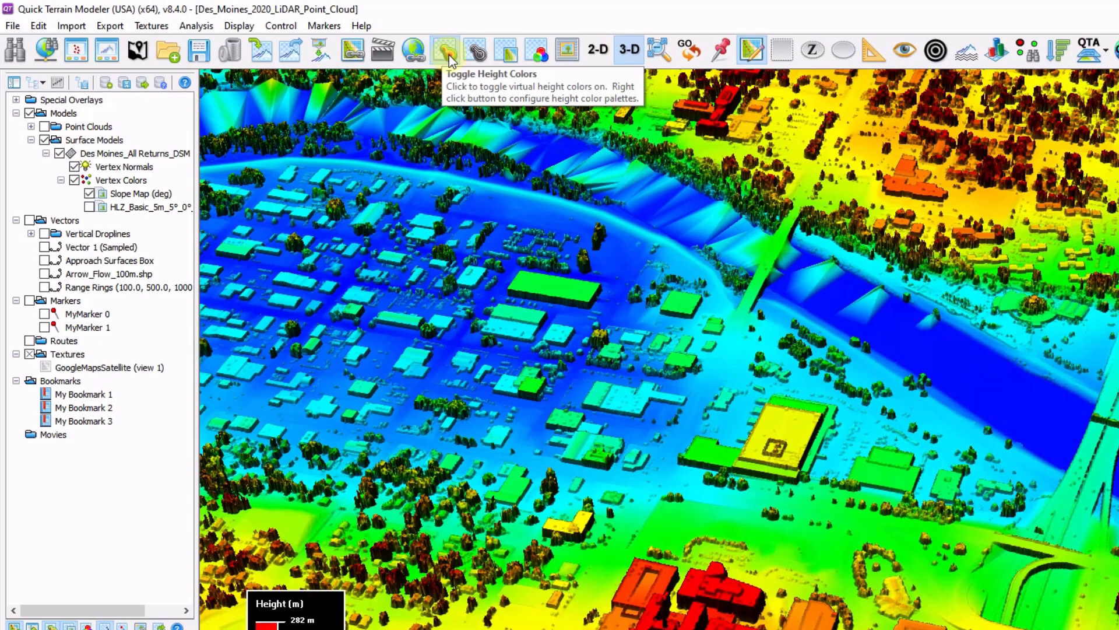
right_click(445, 53)
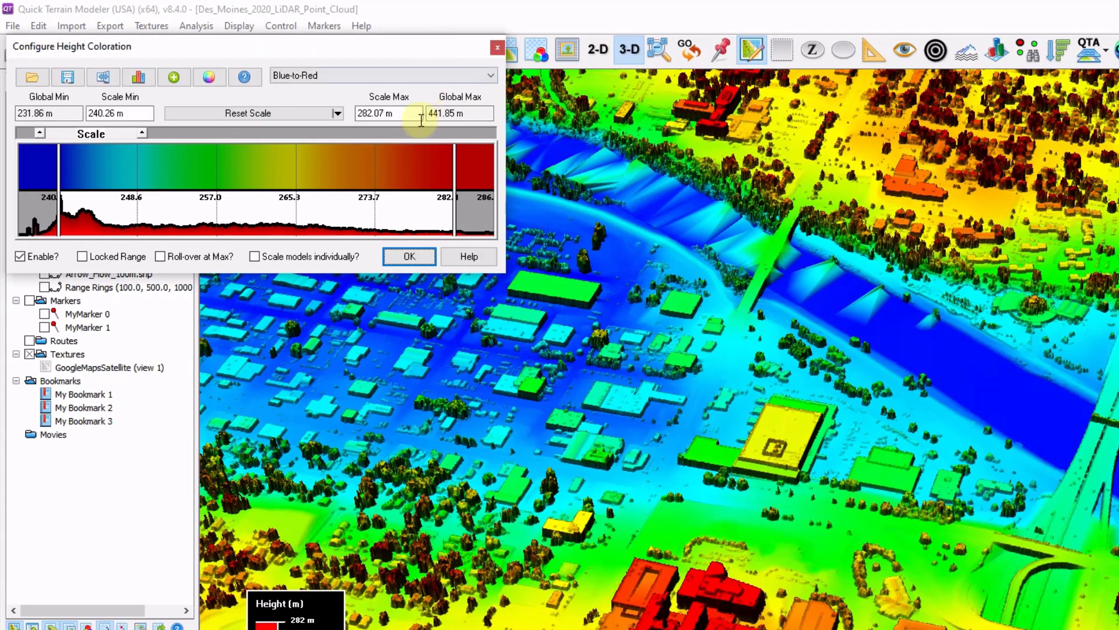
drag(154, 135, 200, 136)
click(337, 114)
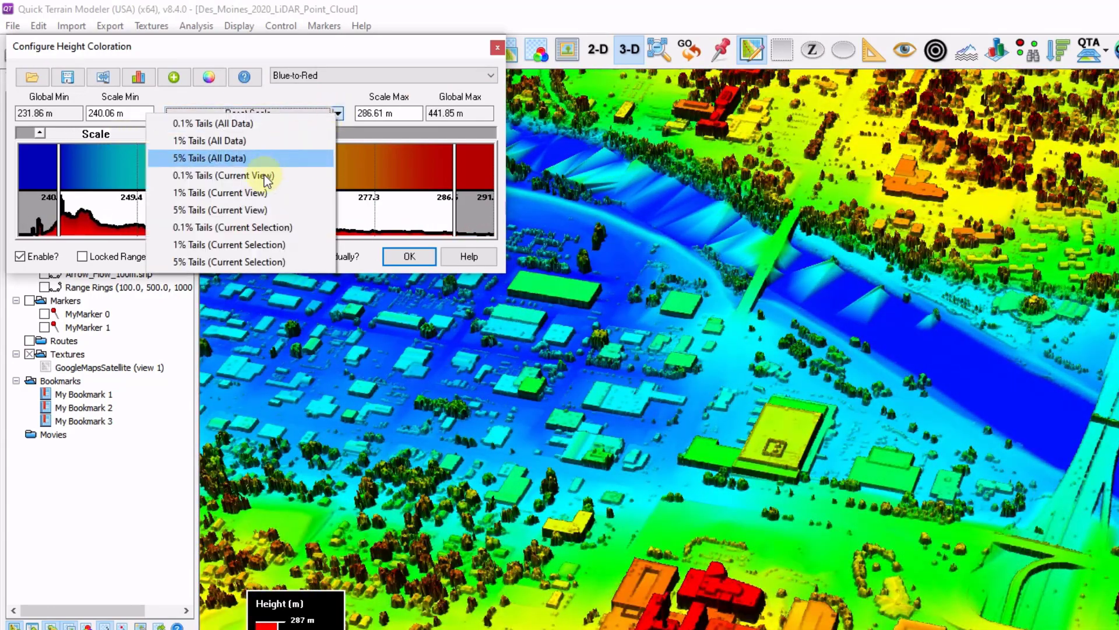
click(253, 195)
Keep the Blue-to-Red colour scheme and close the height colour settings.
click(483, 74)
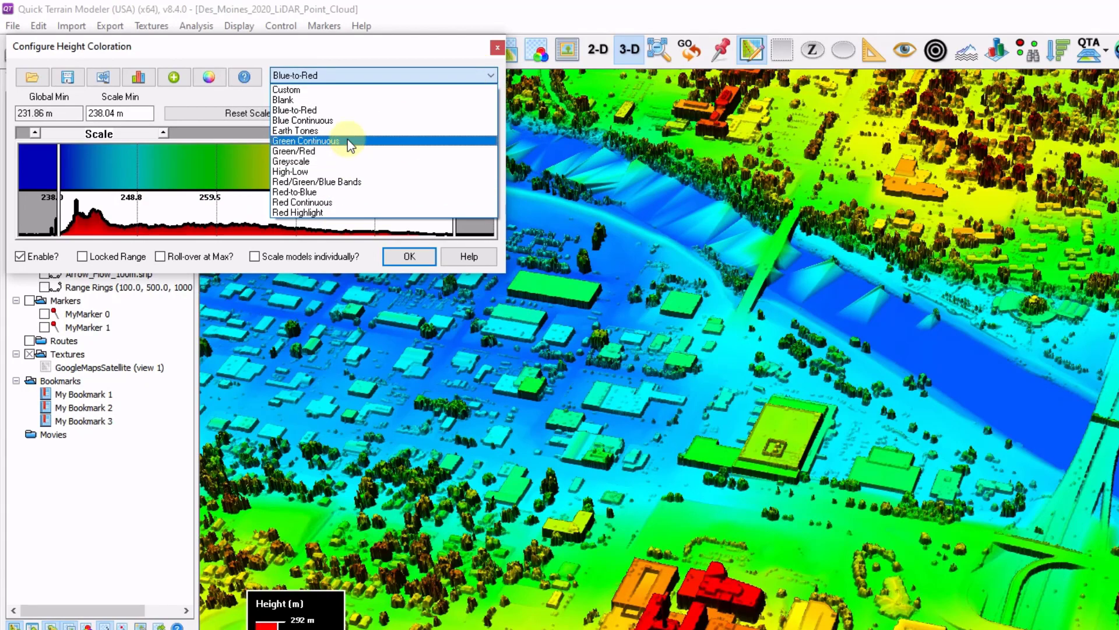
key(Escape)
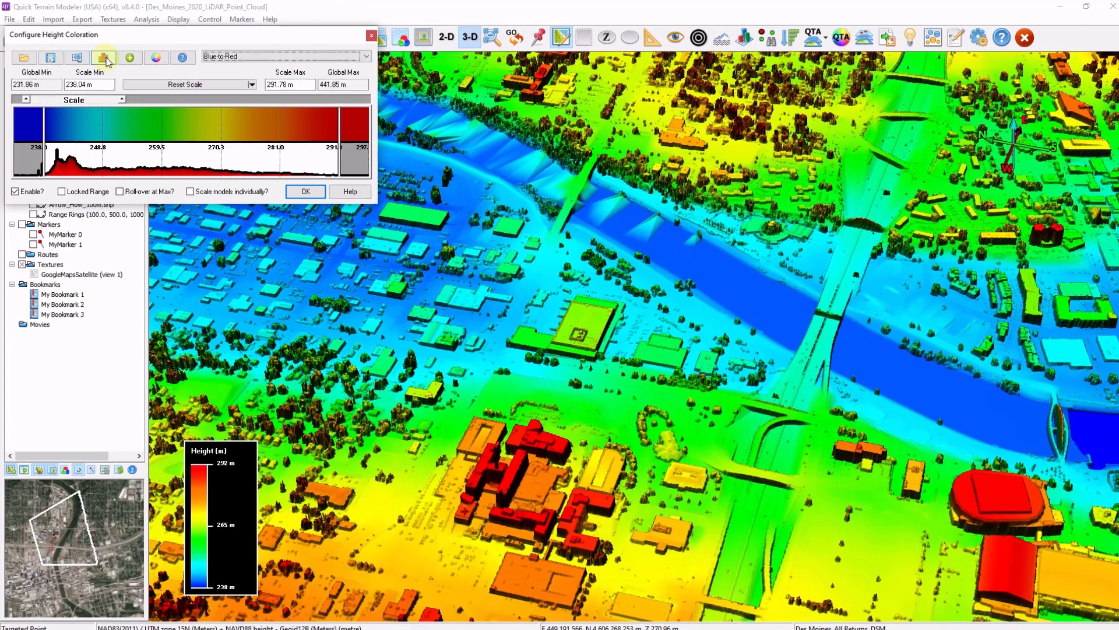
click(109, 60)
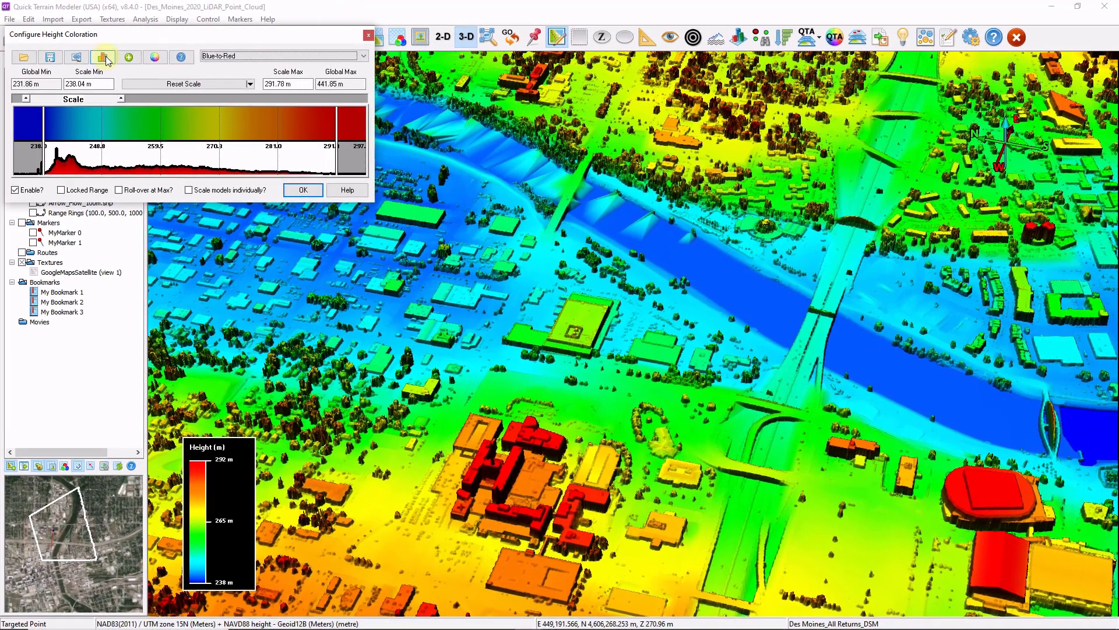
click(368, 39)
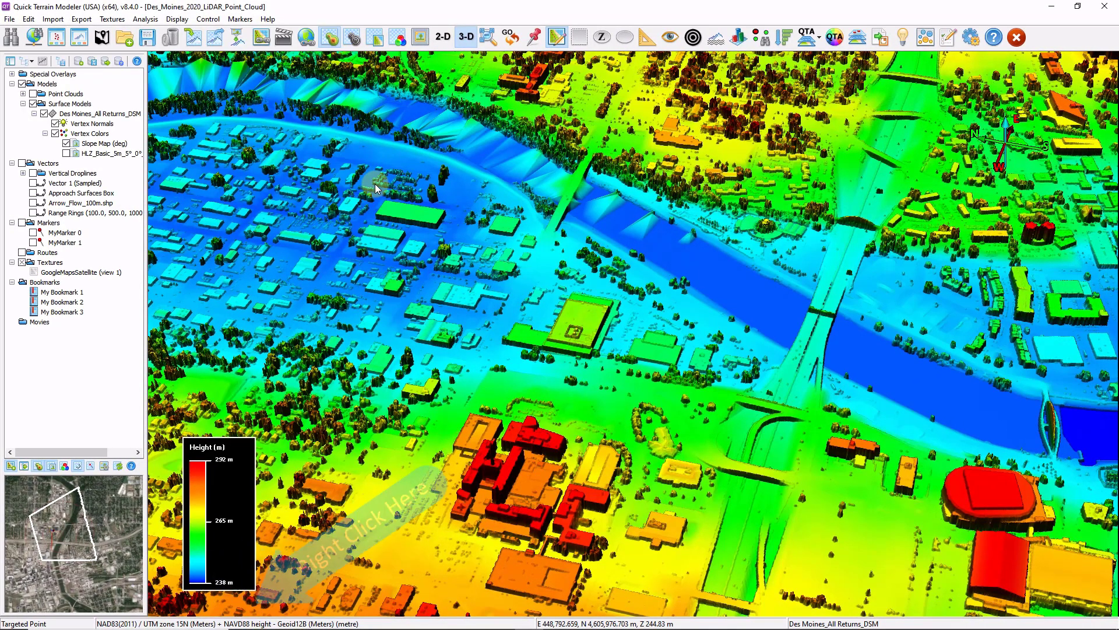
right_click(193, 624)
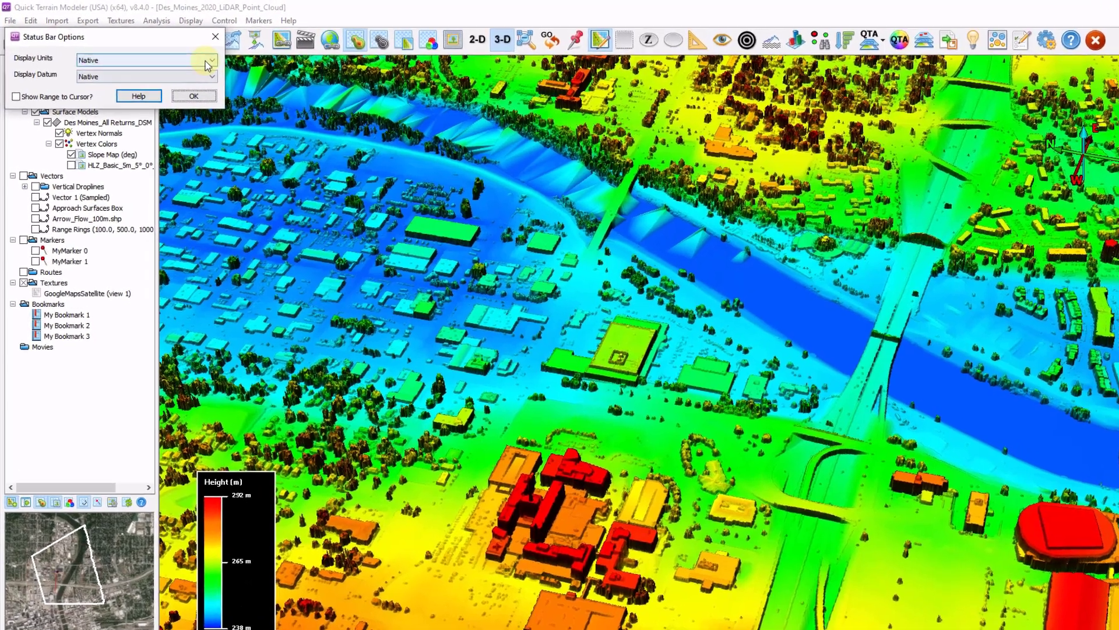
click(187, 55)
click(190, 56)
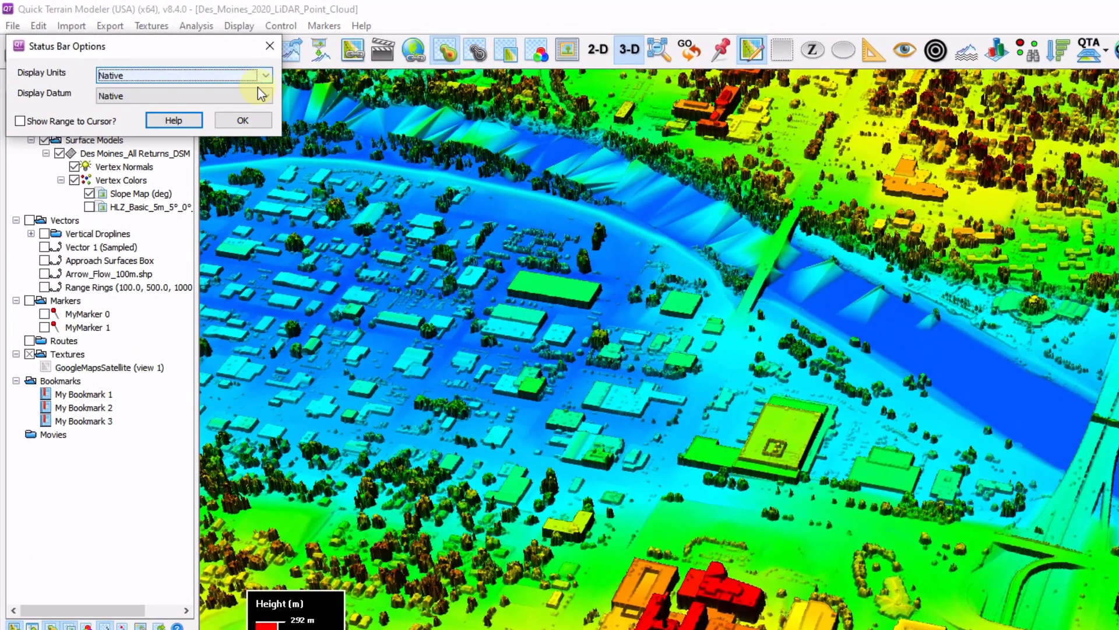
click(260, 98)
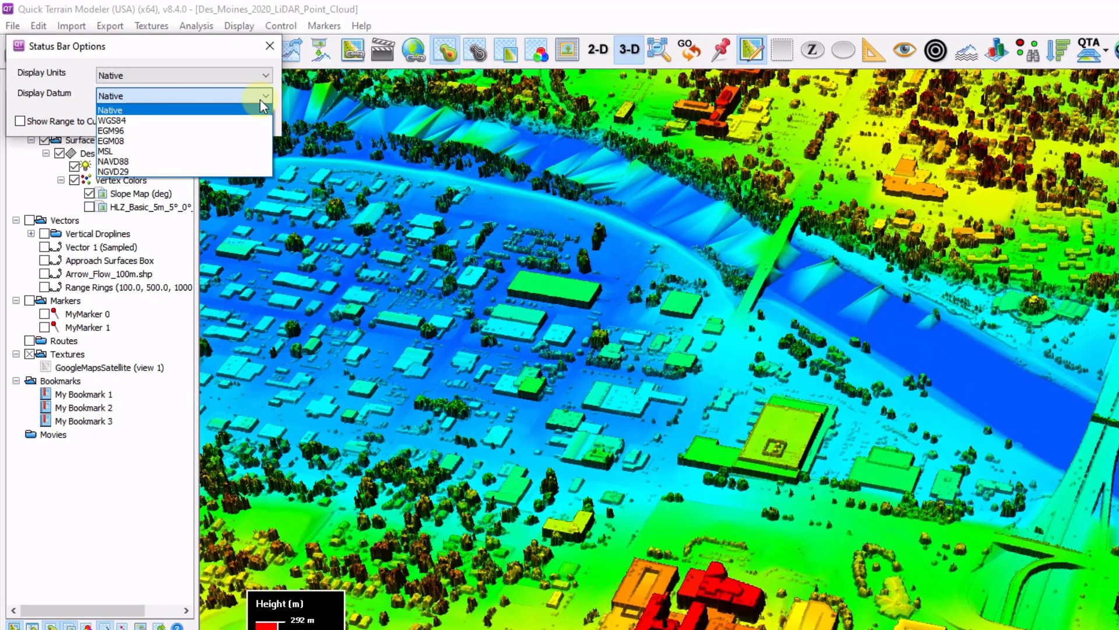
click(260, 99)
click(269, 46)
click(12, 26)
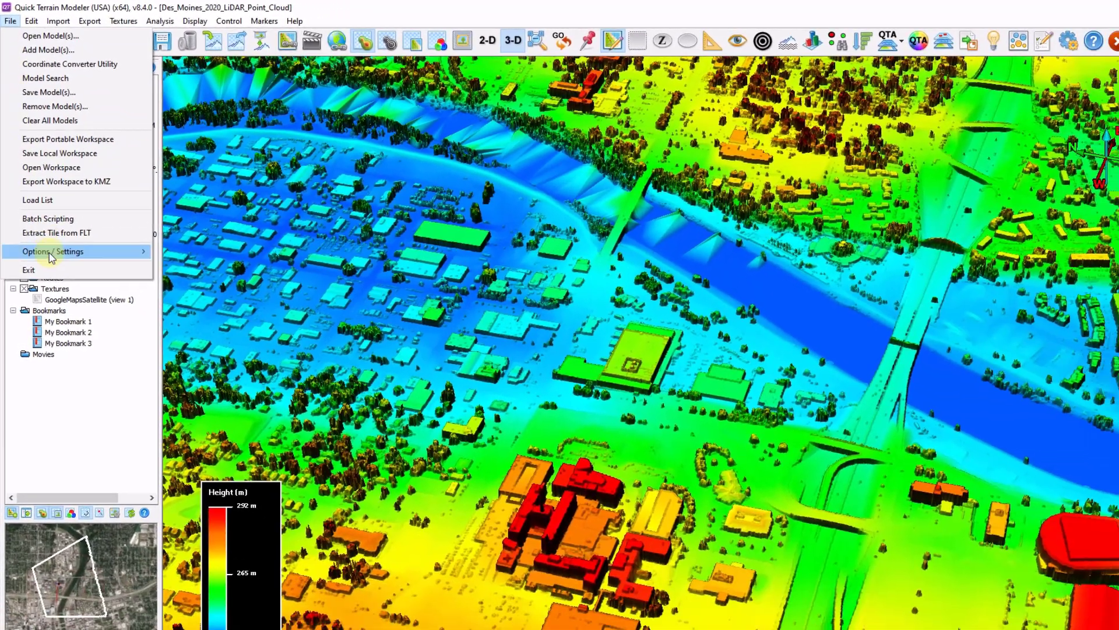
mouse_move(52, 257)
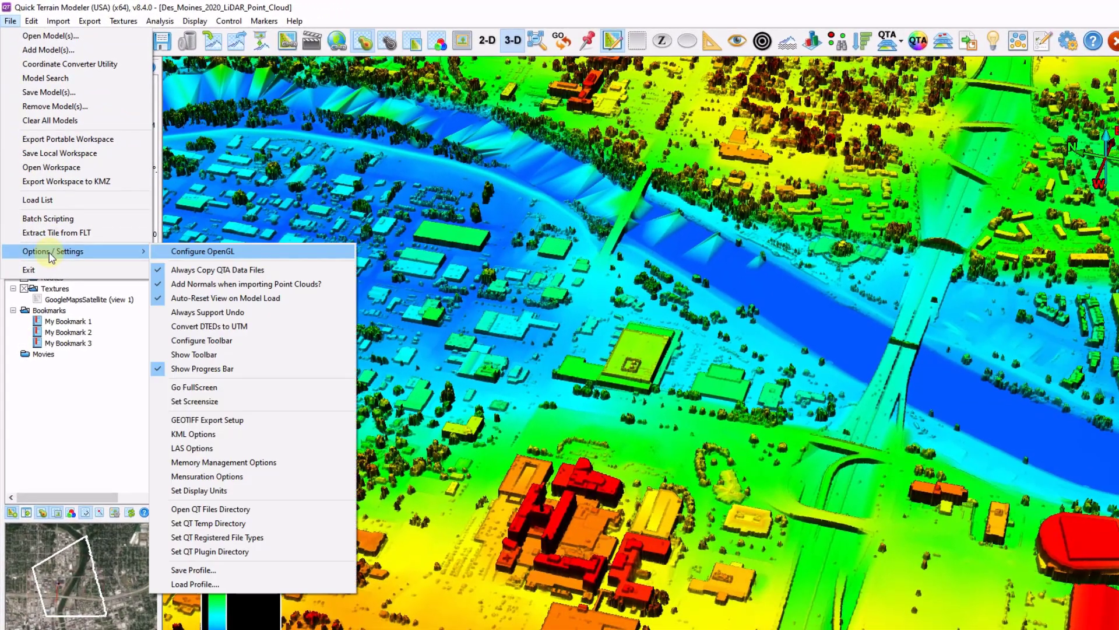
click(262, 490)
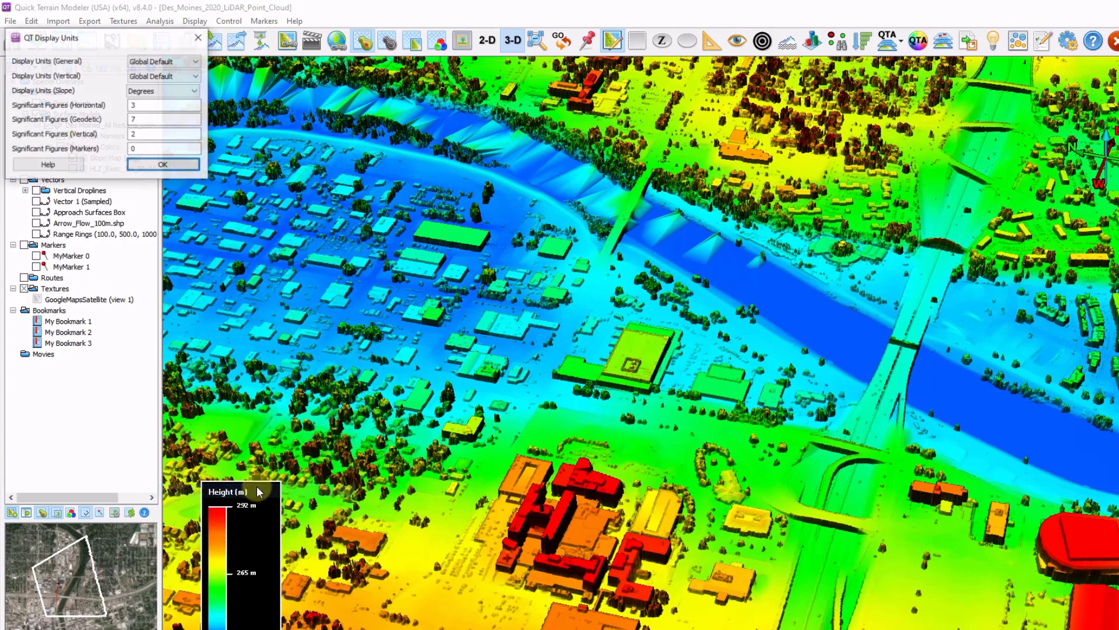
click(196, 62)
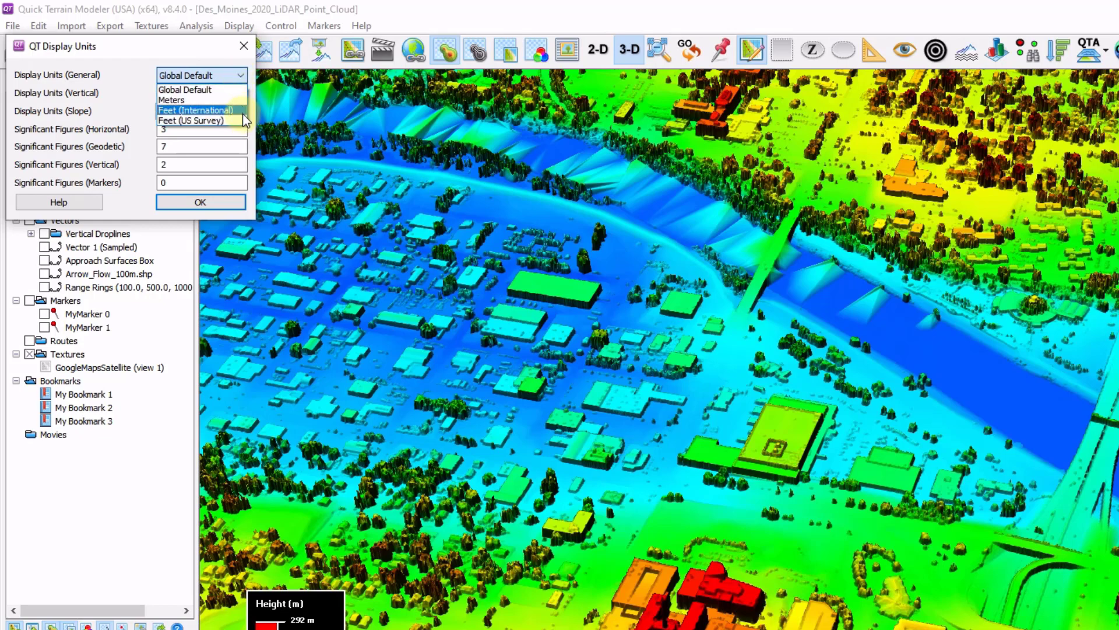
click(249, 75)
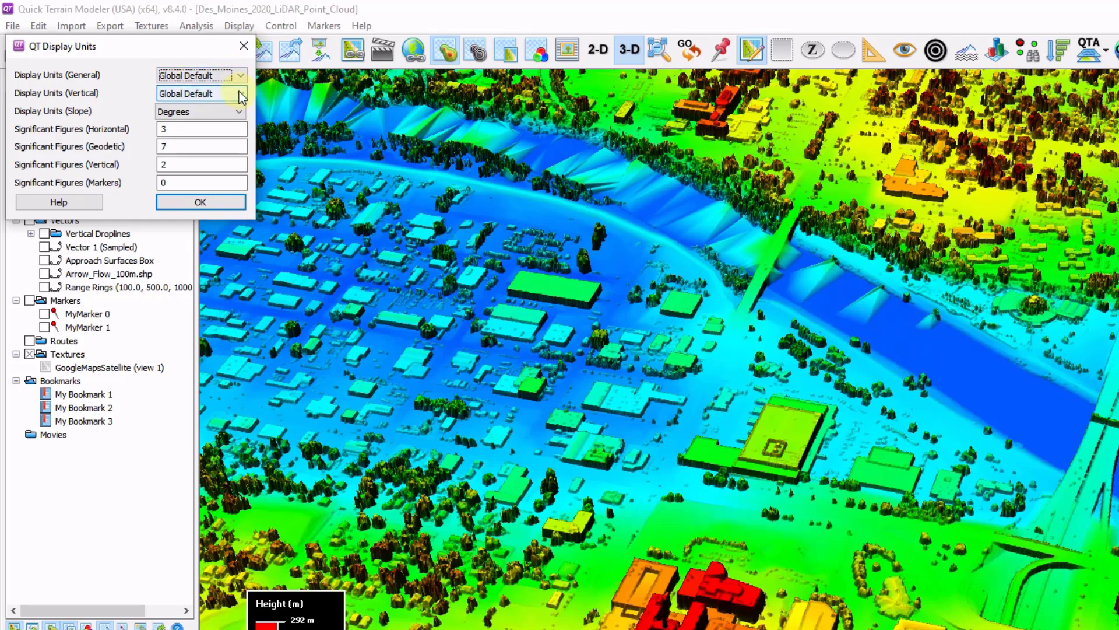
click(240, 111)
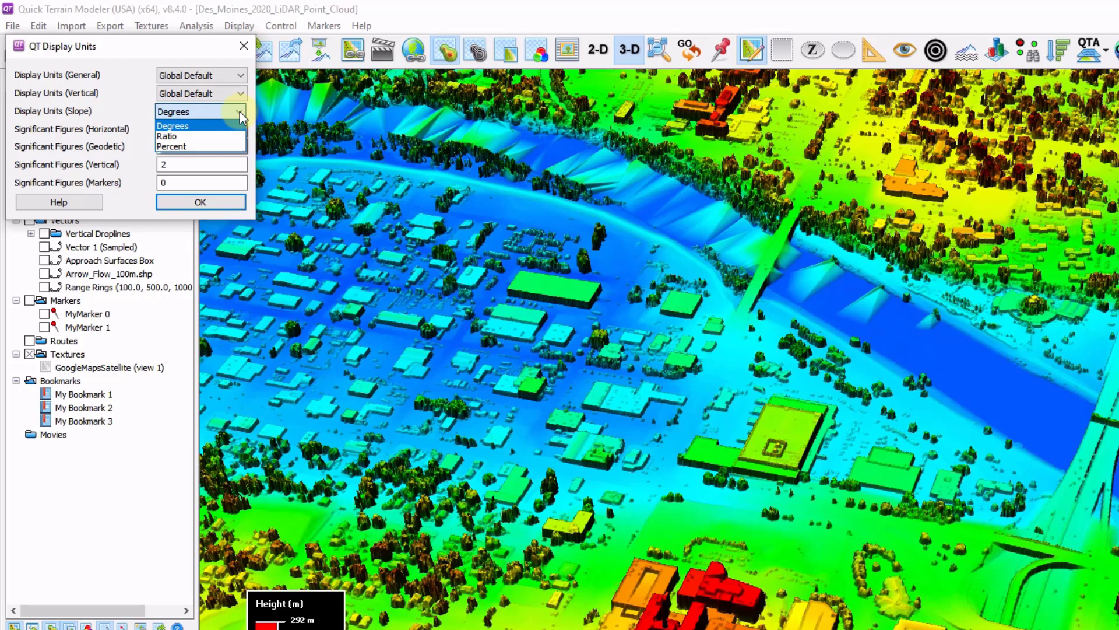
click(244, 46)
click(244, 45)
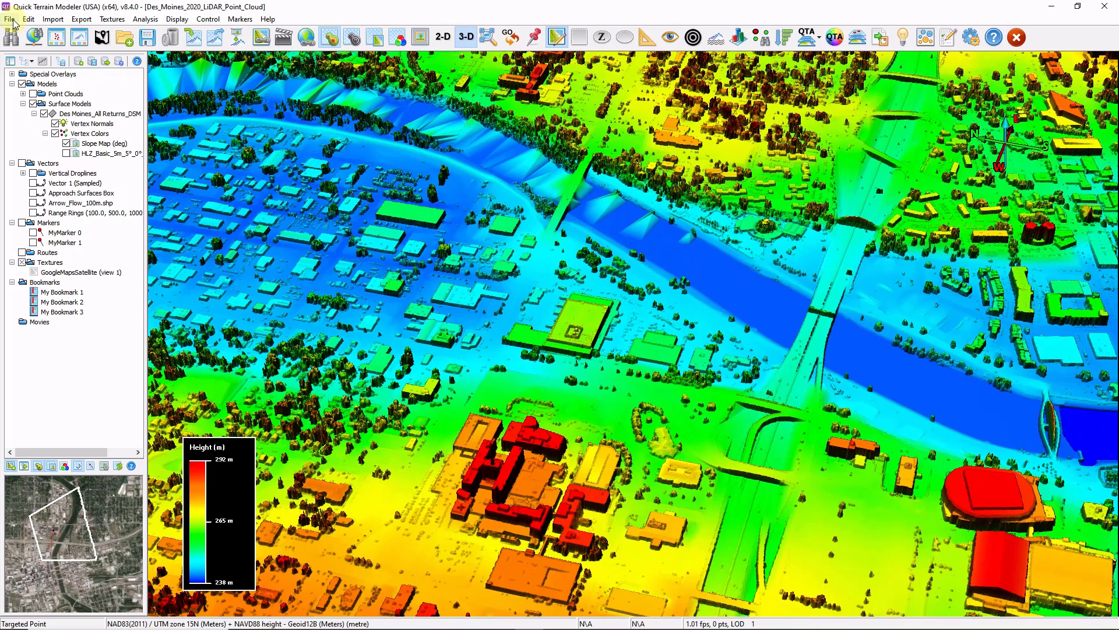
click(10, 19)
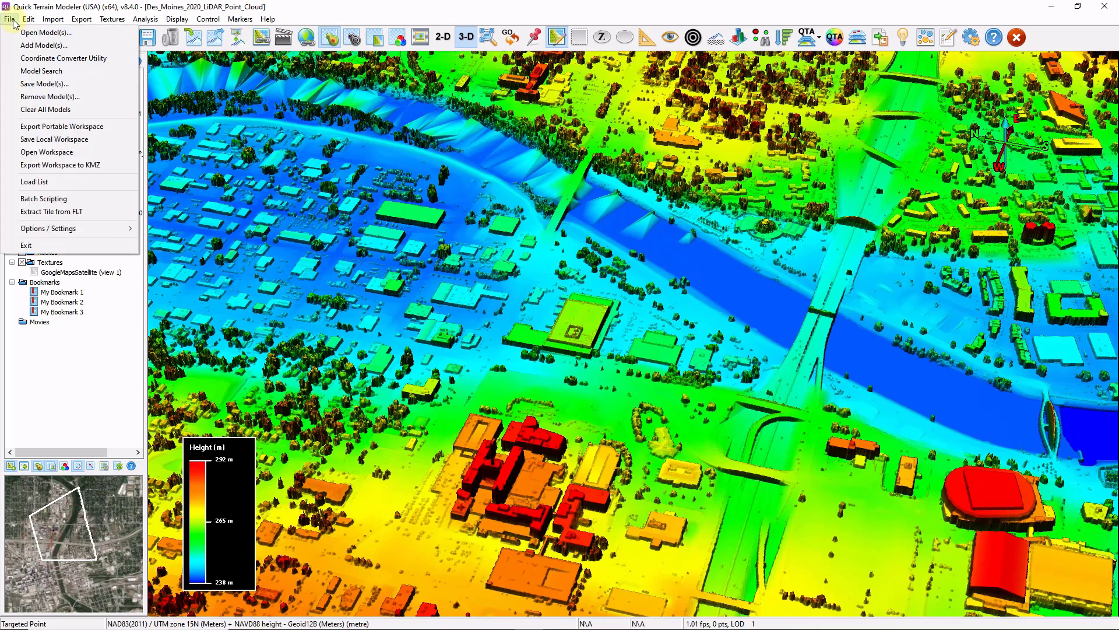
mouse_move(69, 229)
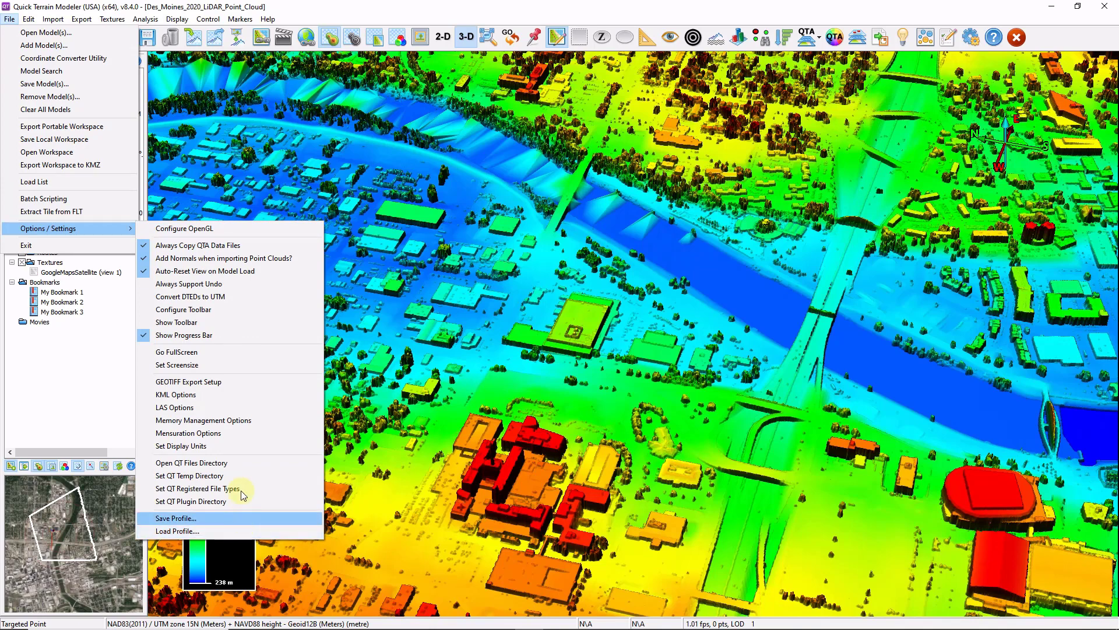
click(229, 315)
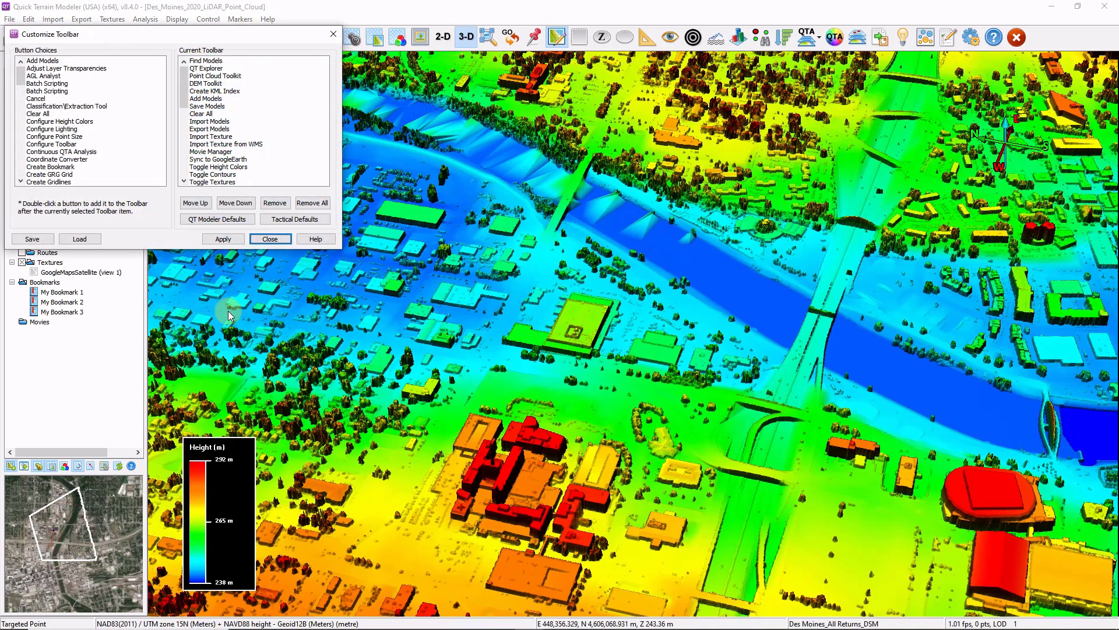
click(333, 34)
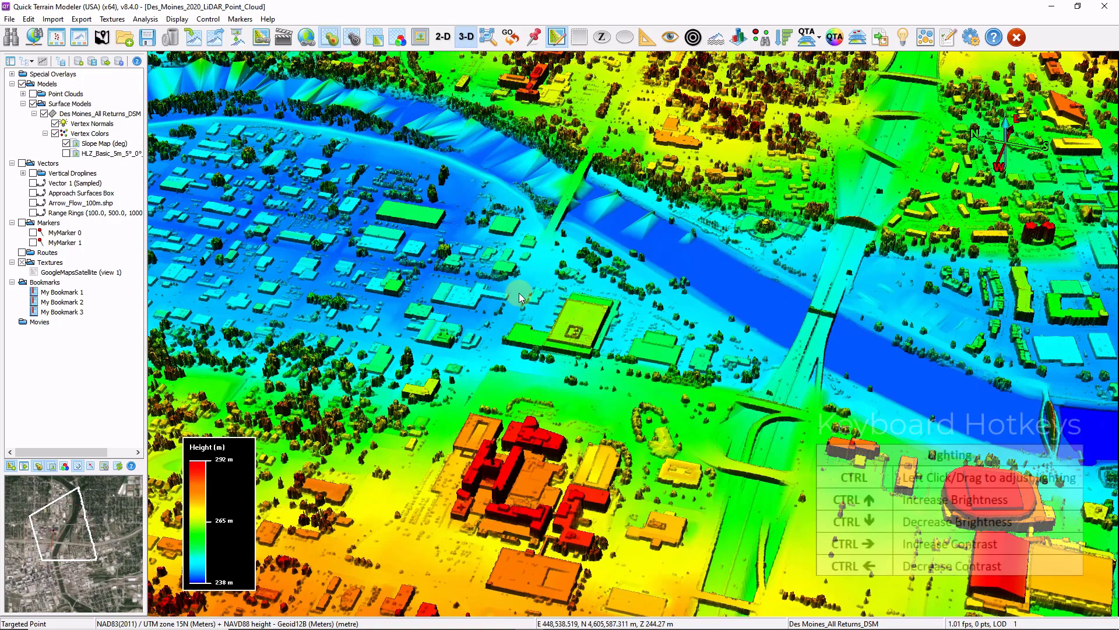
Darken the lighting with a Ctrl-drag for stronger relief, then hide Surface Models.
mouse_move(522, 289)
ctrl+mouse_down()
mouse_move(460, 337)
mouse_move(375, 270)
mouse_move(450, 188)
mouse_move(665, 145)
mouse_move(783, 283)
ctrl+mouse_up()
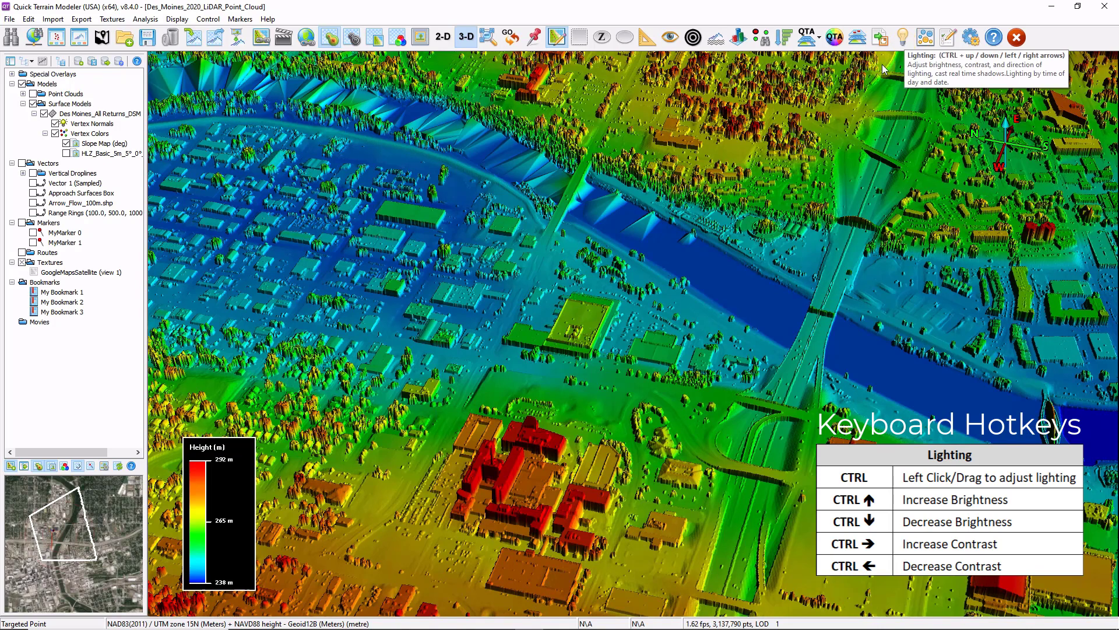
click(33, 104)
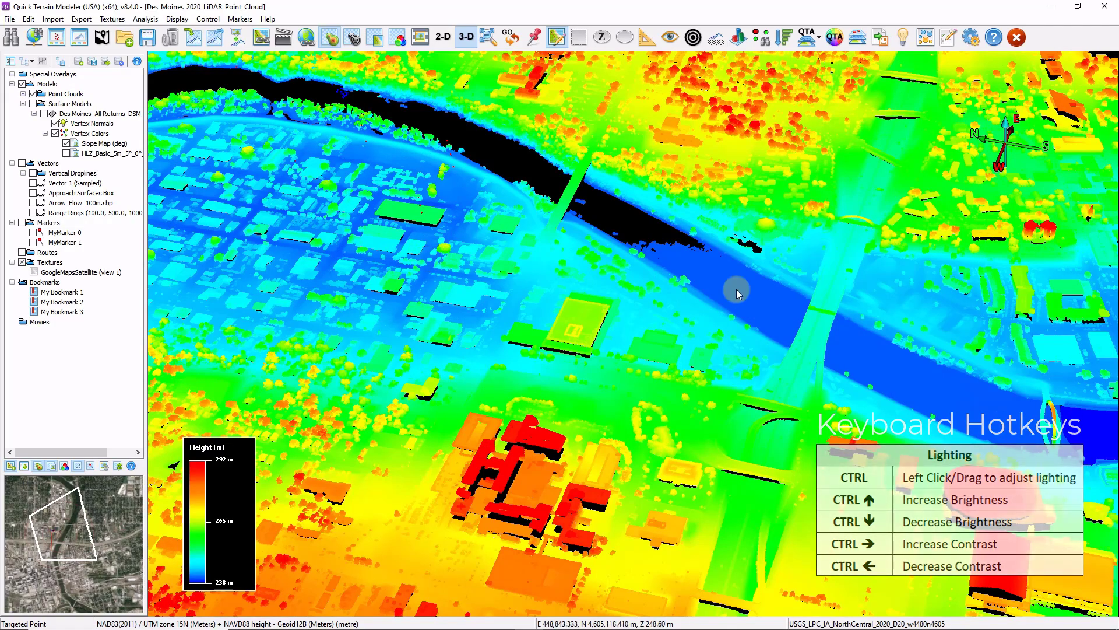
Zoom in and shrink the cloud points to small separated dots via Point Size.
scroll(758, 317, up, 10)
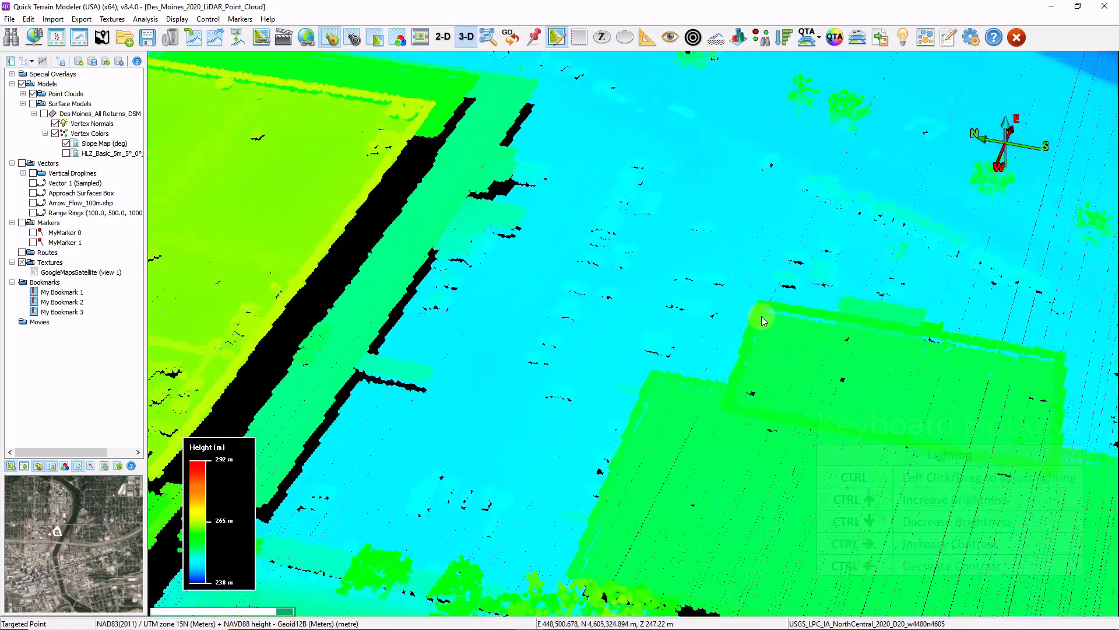
scroll(739, 357, up, 5)
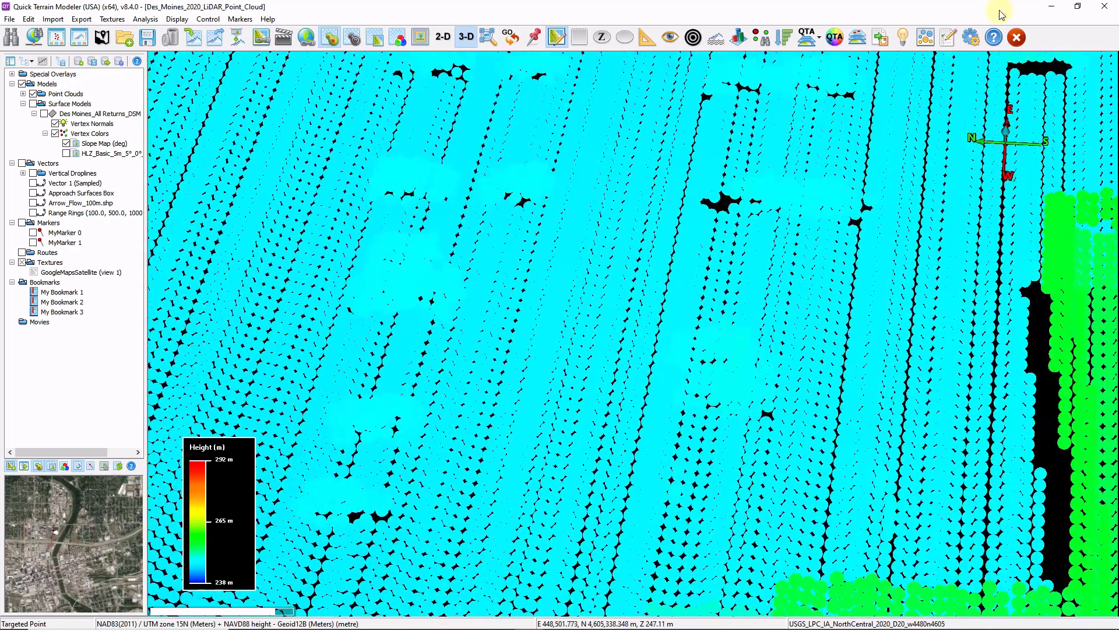
click(923, 38)
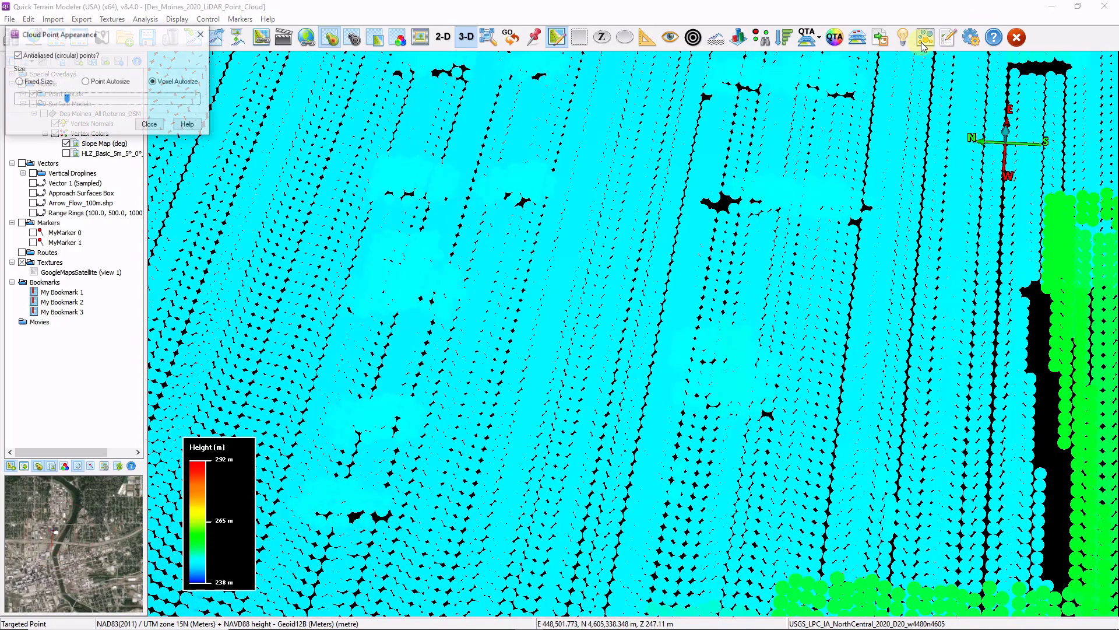
mouse_move(67, 99)
mouse_down()
mouse_move(22, 101)
mouse_move(128, 110)
mouse_move(64, 112)
mouse_up()
click(377, 40)
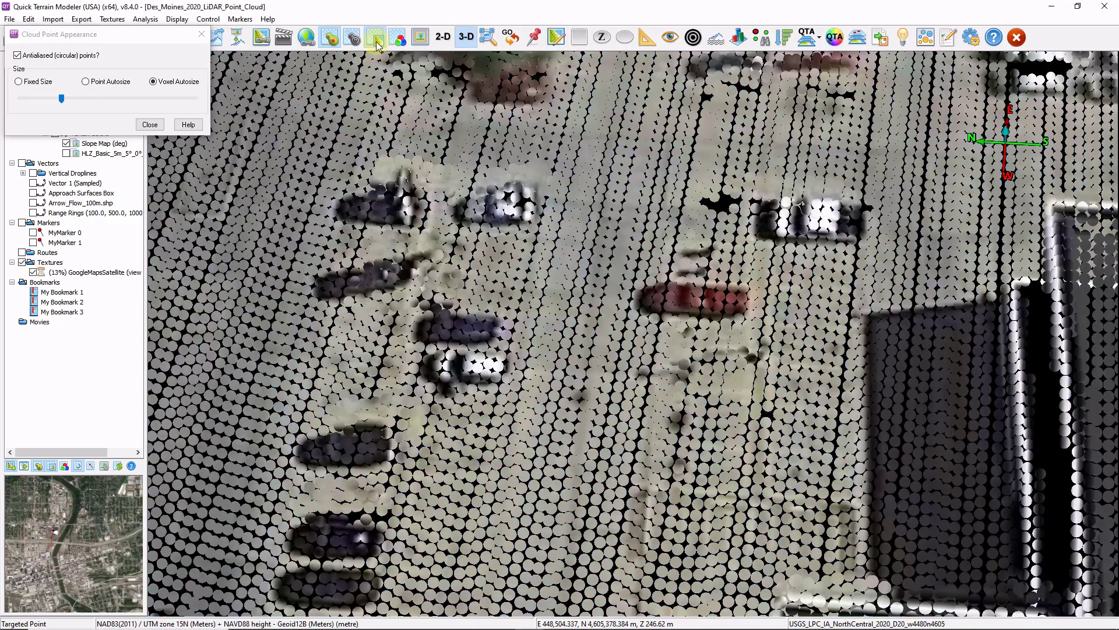
click(65, 99)
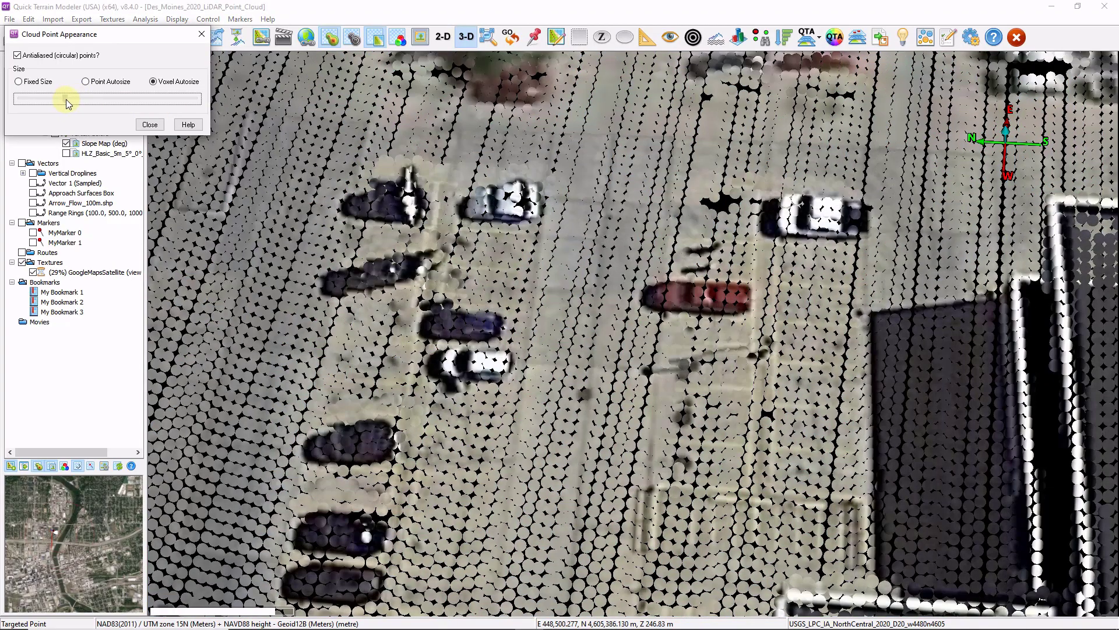
mouse_move(72, 100)
mouse_down()
mouse_move(16, 101)
mouse_move(67, 102)
mouse_up()
click(202, 34)
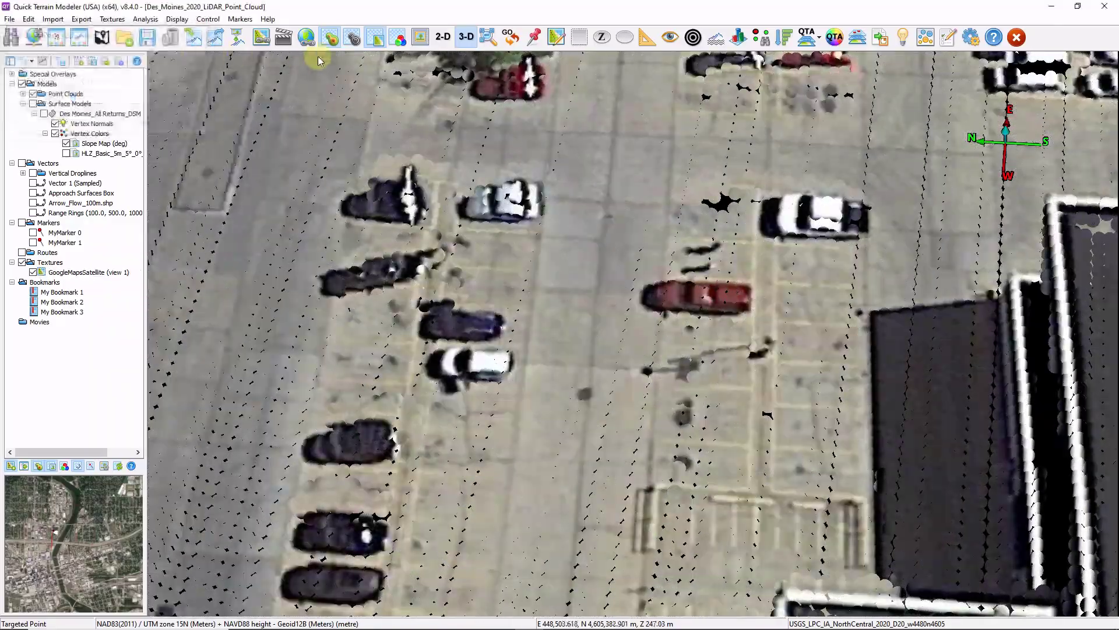
Return the cloud to height colours, zoom out, and expand Special Overlays.
click(376, 38)
scroll(495, 256, down, 5)
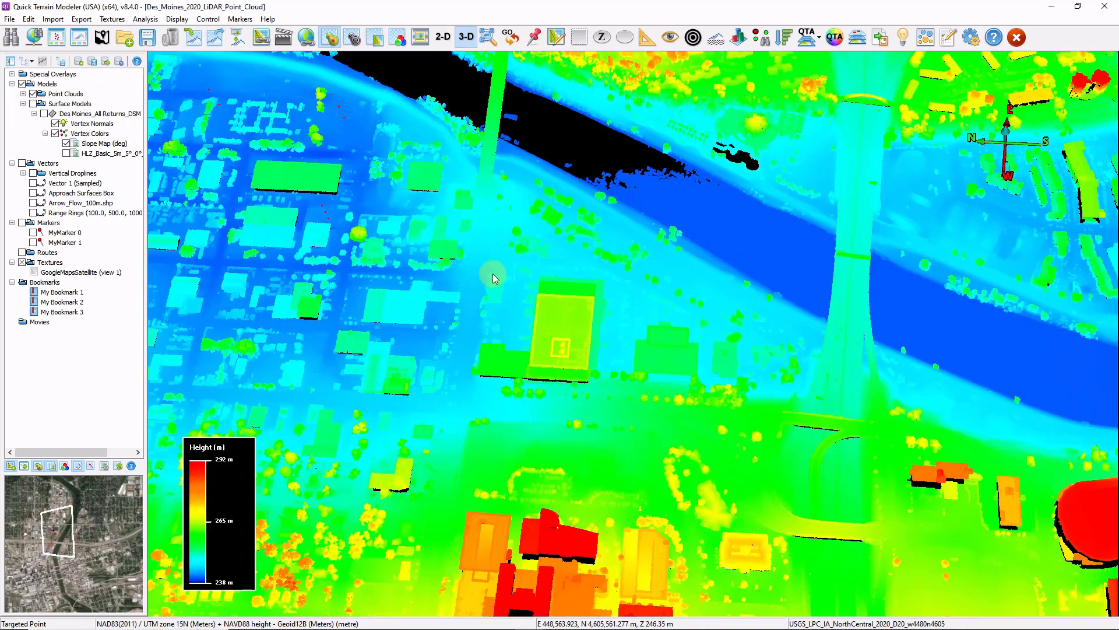
scroll(492, 274, down, 2)
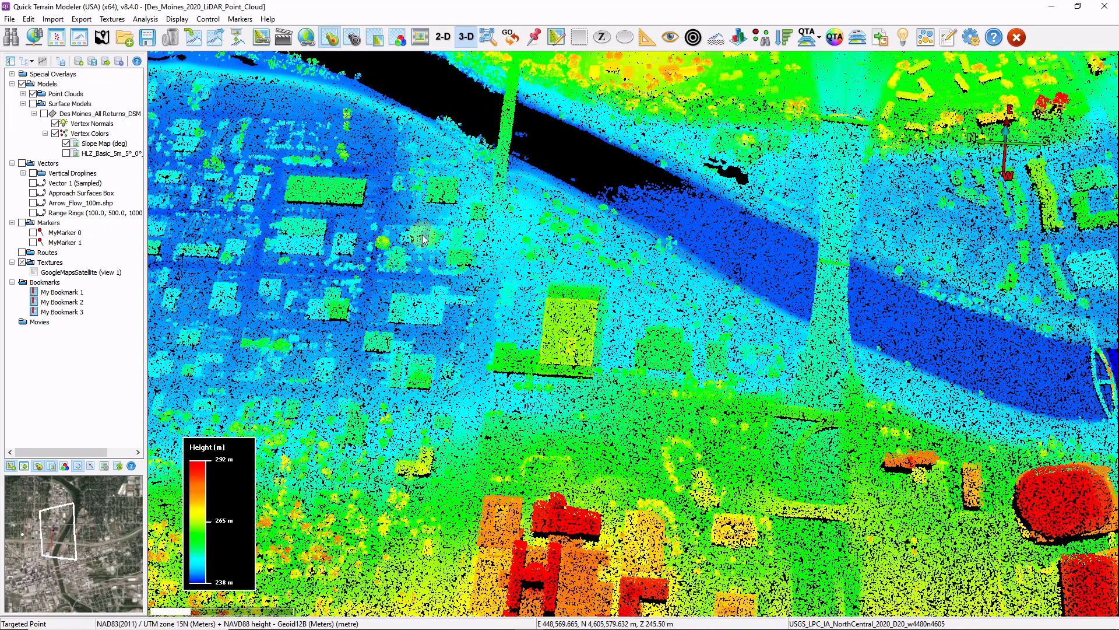
click(11, 74)
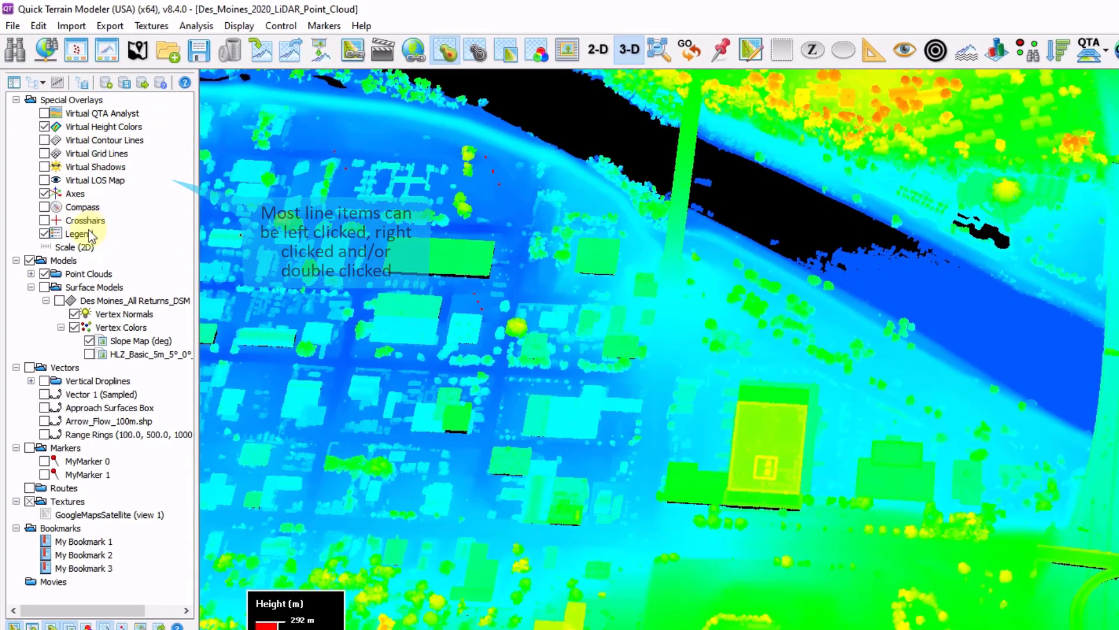
Give the height legend a White Background and drape the satellite texture over the terrain.
double_click(80, 235)
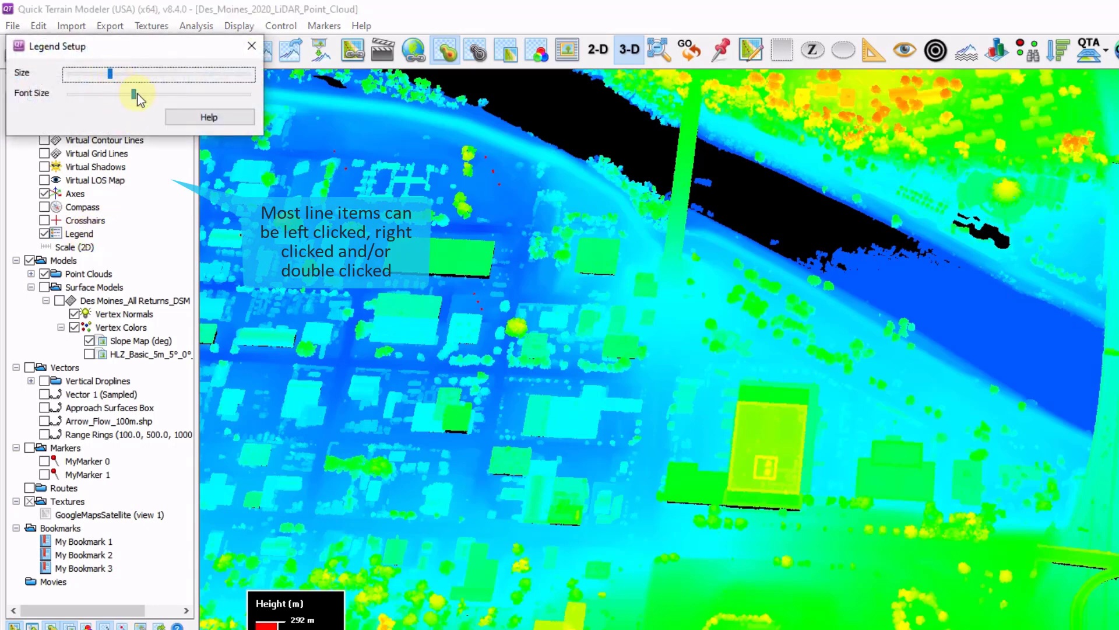
click(251, 46)
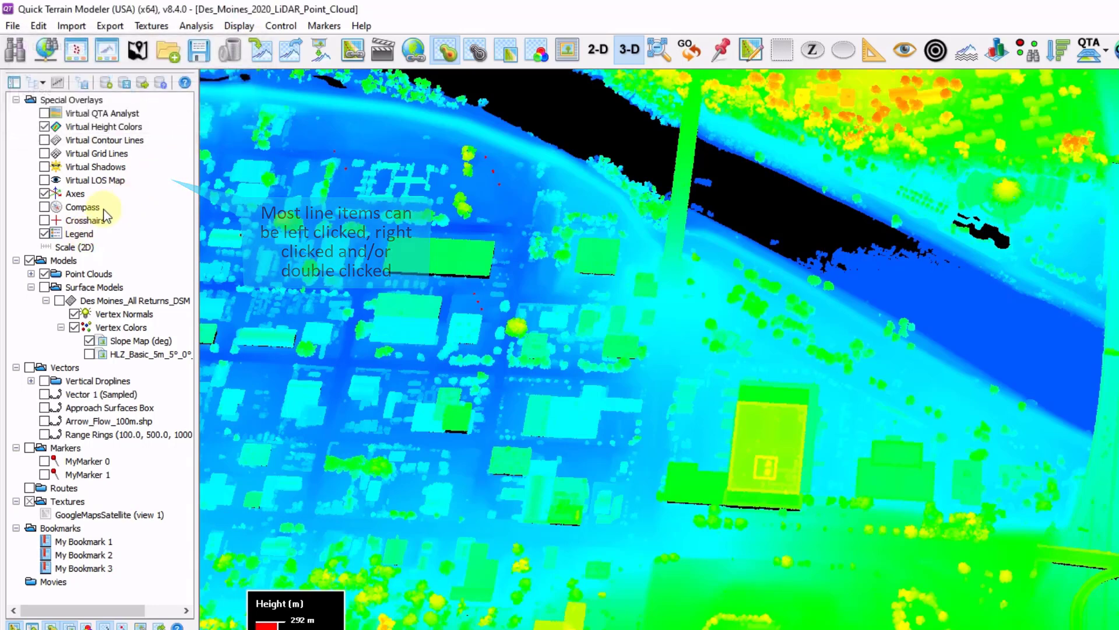
right_click(81, 235)
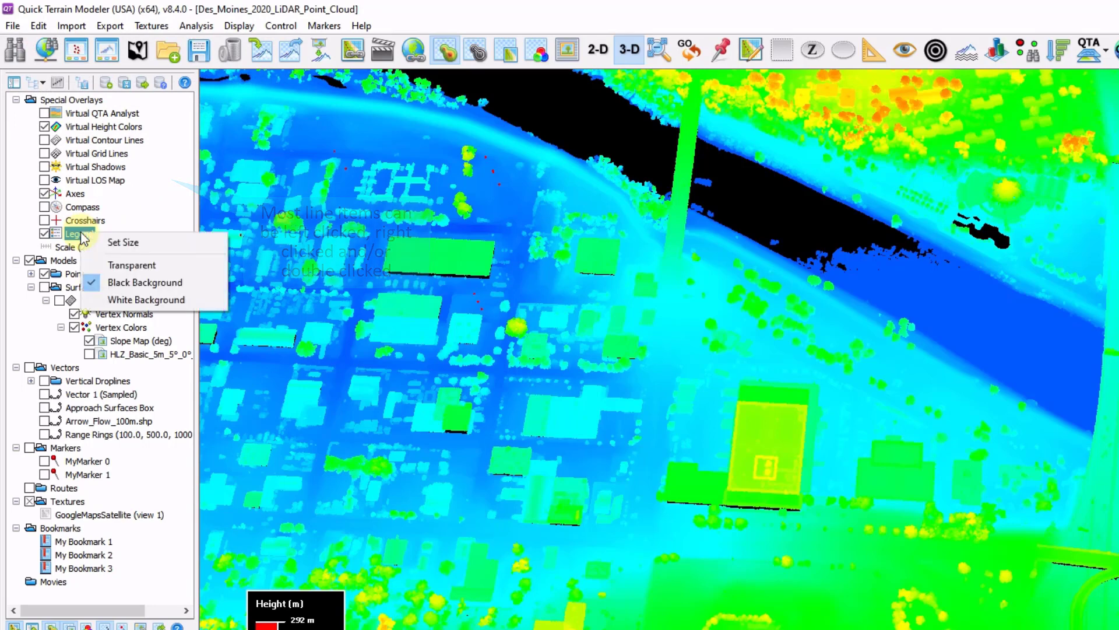
click(150, 300)
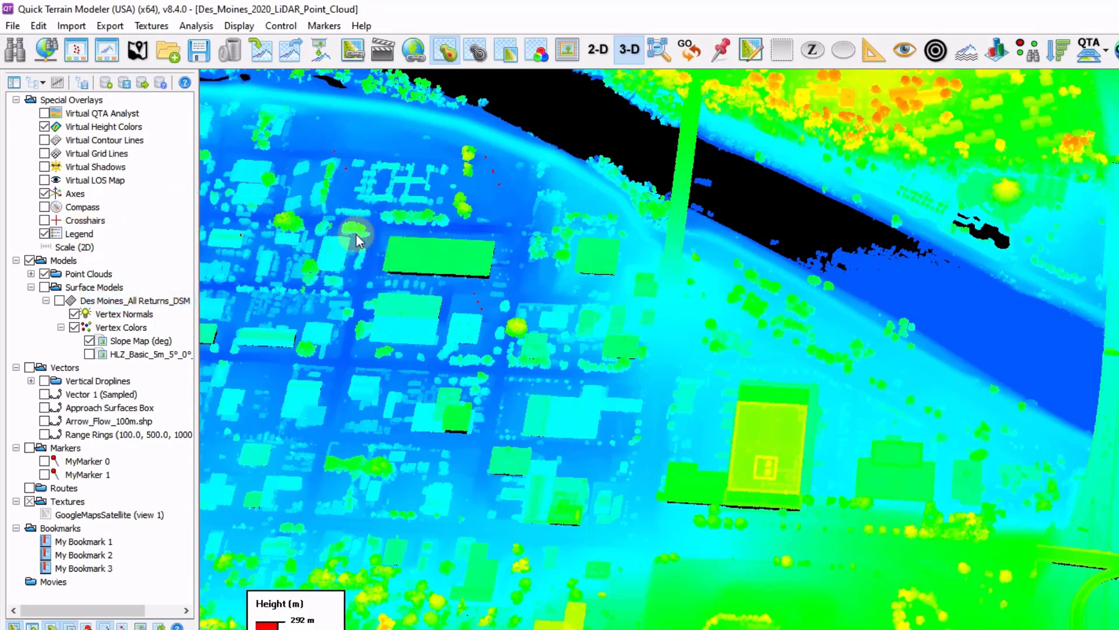
click(508, 57)
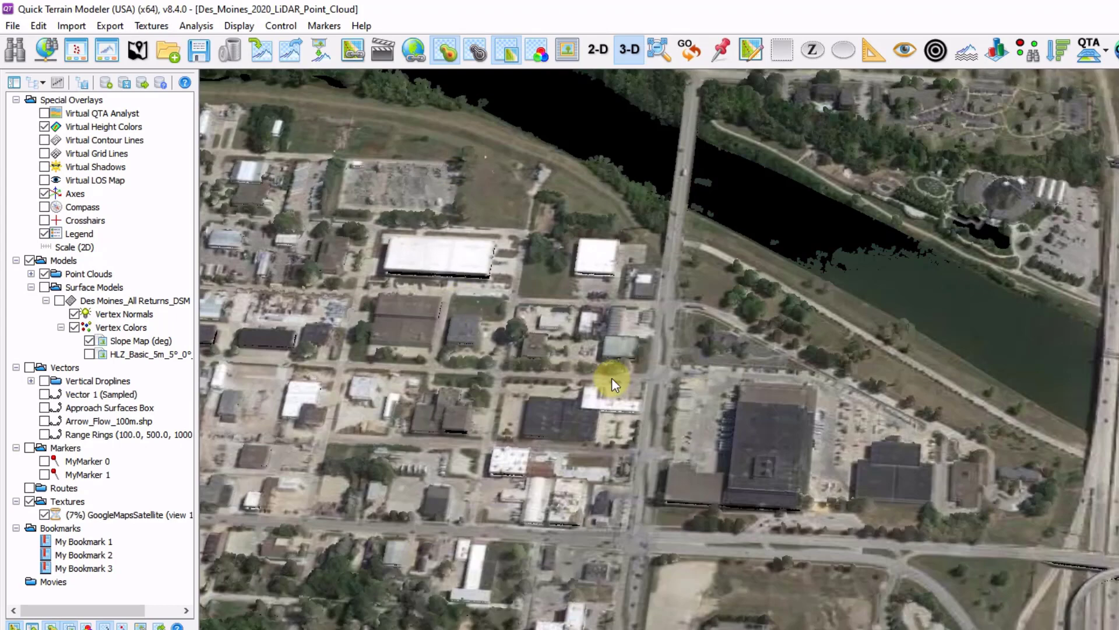
click(57, 83)
drag(70, 52, 222, 119)
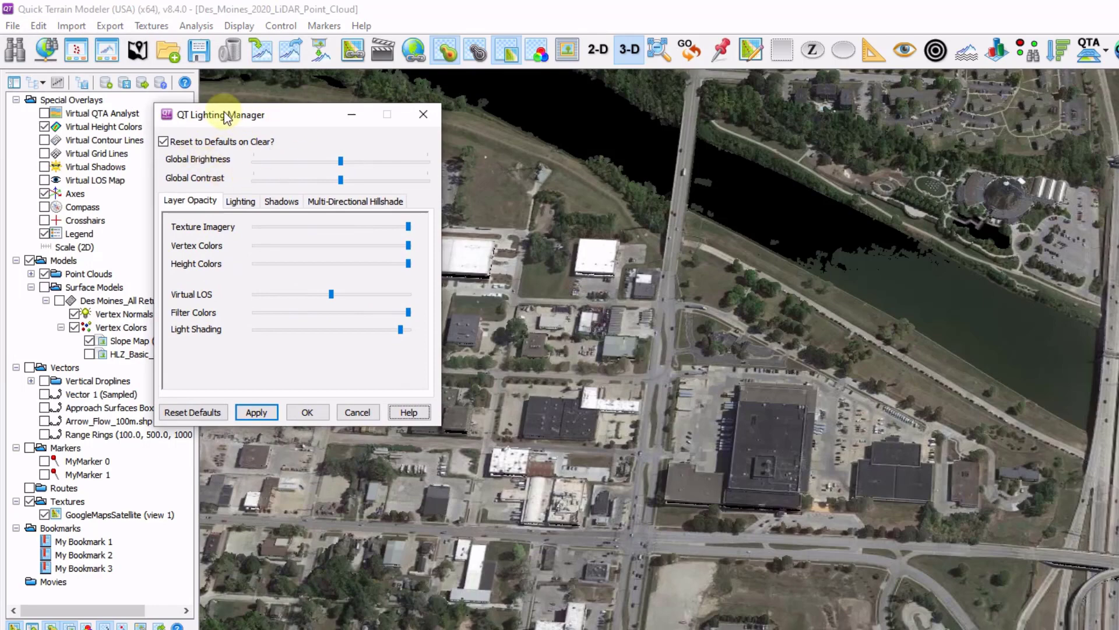
click(241, 201)
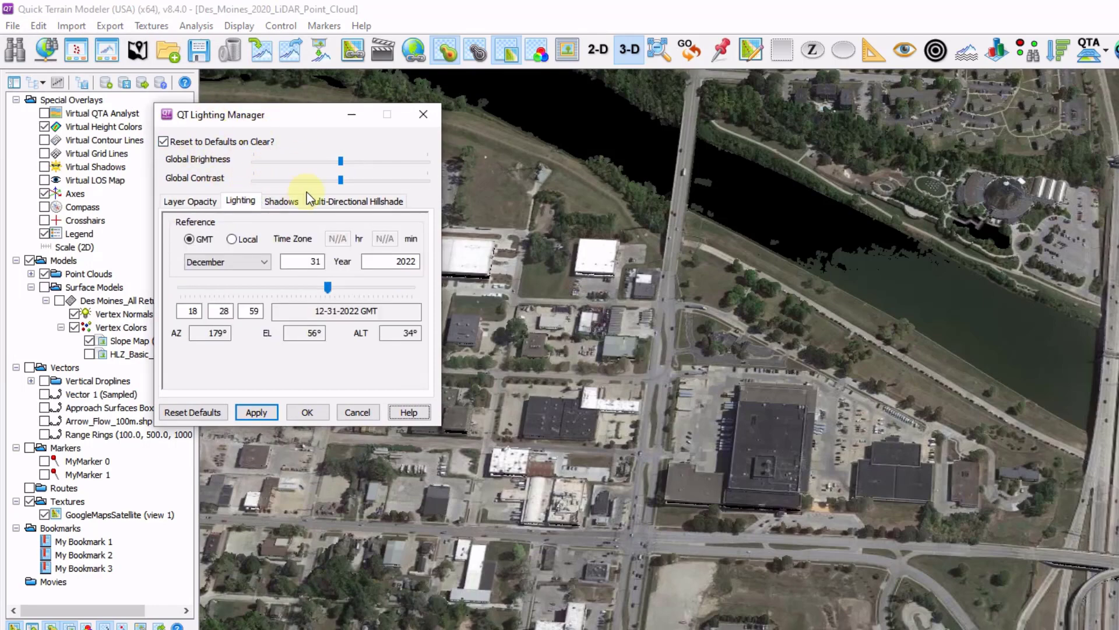
click(194, 202)
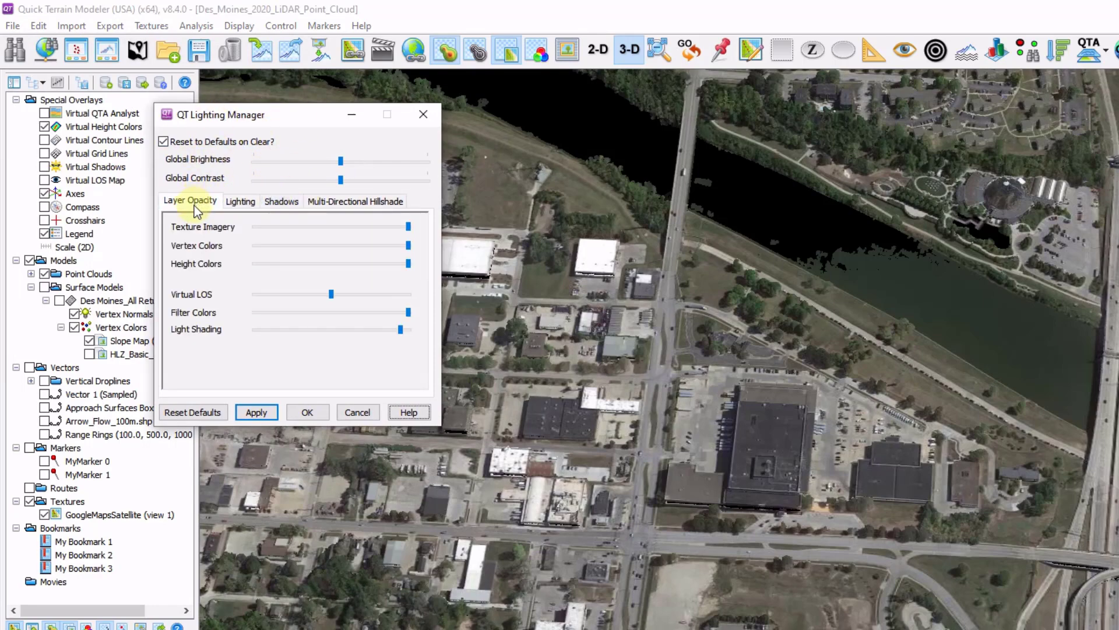
drag(408, 229, 348, 245)
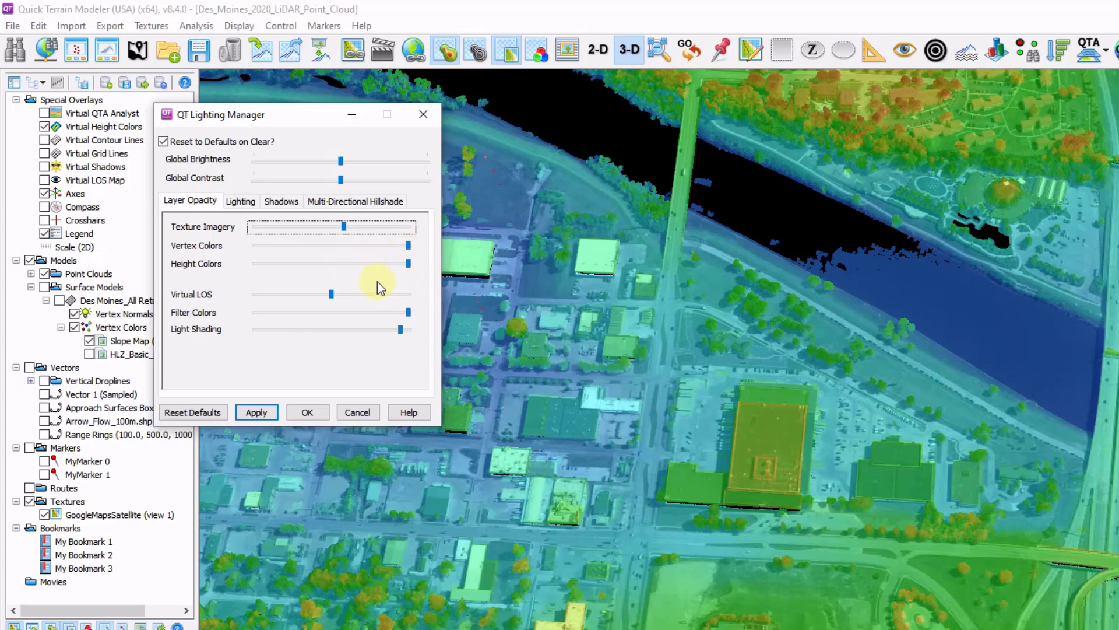
click(188, 412)
click(309, 411)
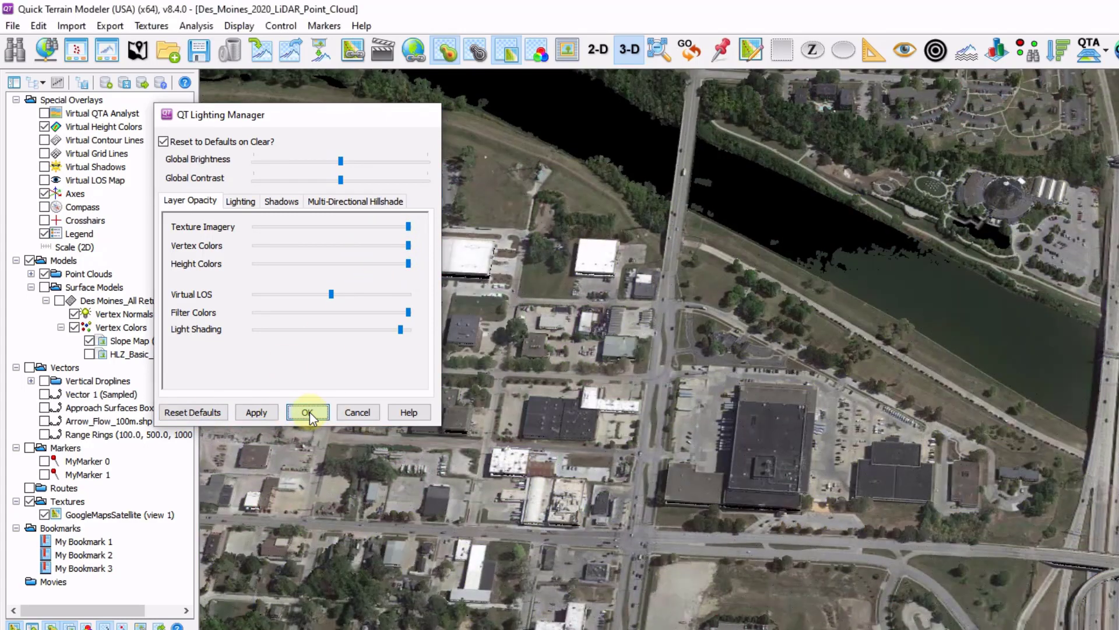
Show Surface Models, turn off Textures, and enable HLZ_Basic colours.
click(44, 287)
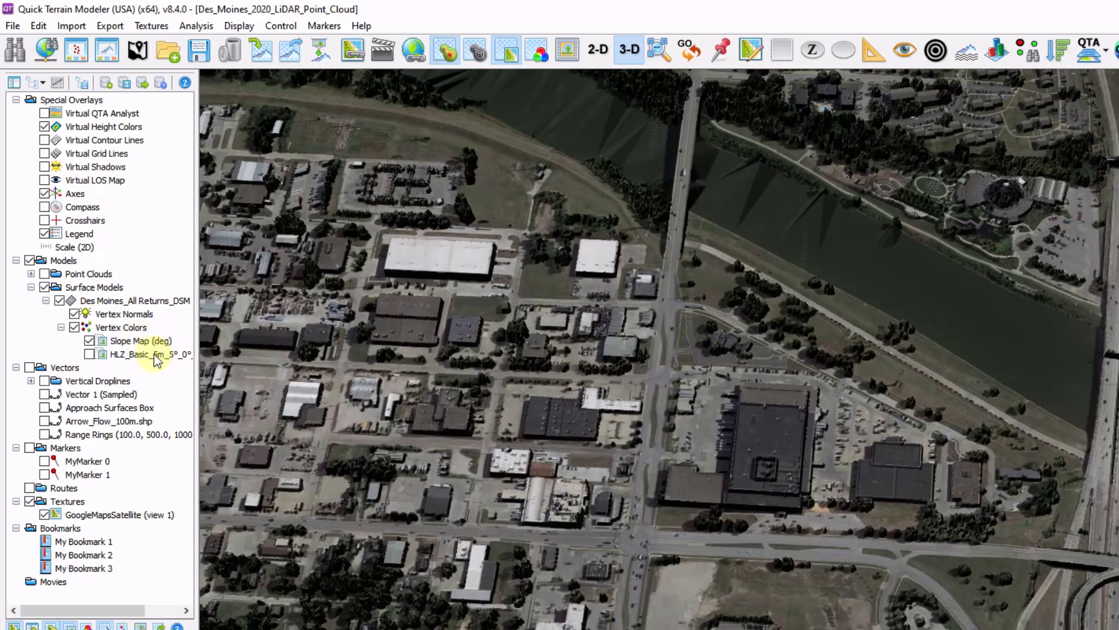
click(506, 55)
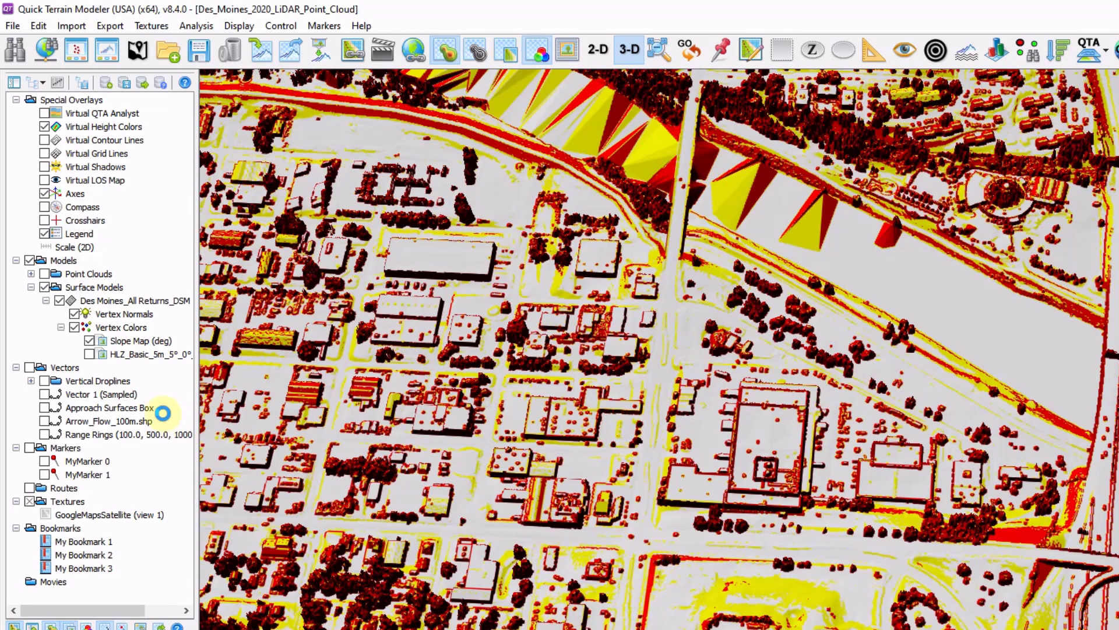
click(90, 354)
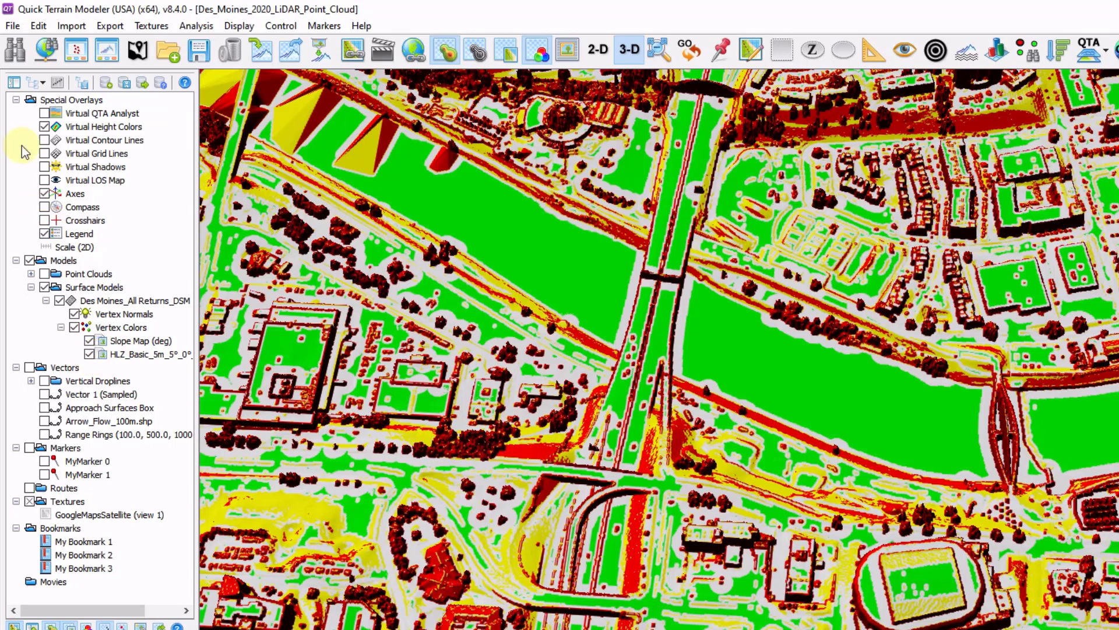
Open Batch Scripting from the File menu and list the available actions.
click(12, 26)
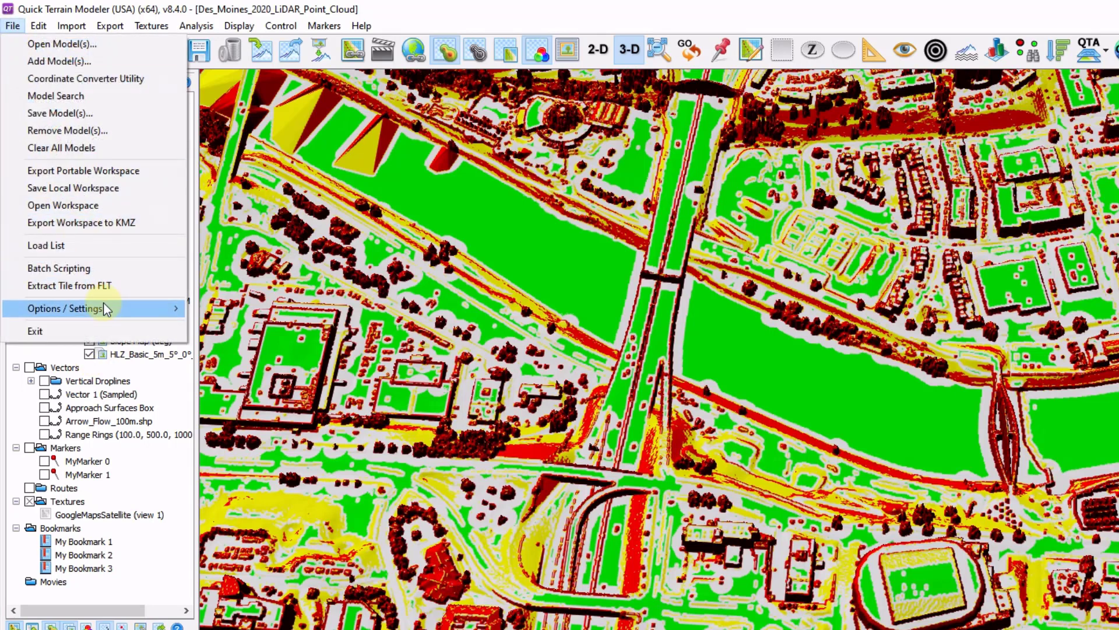
click(100, 268)
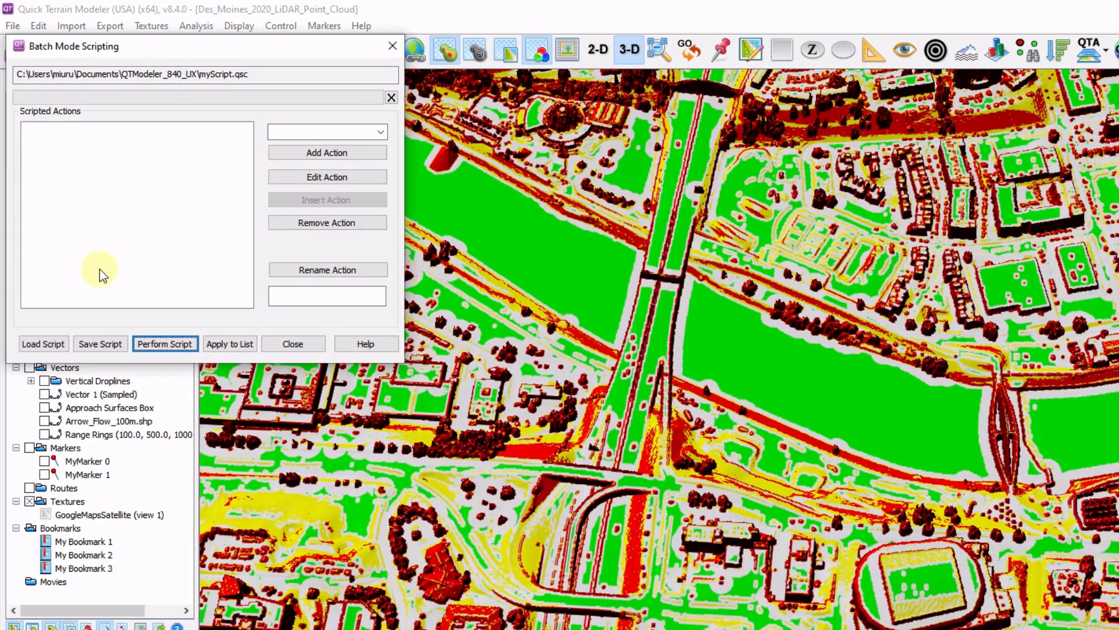
click(379, 134)
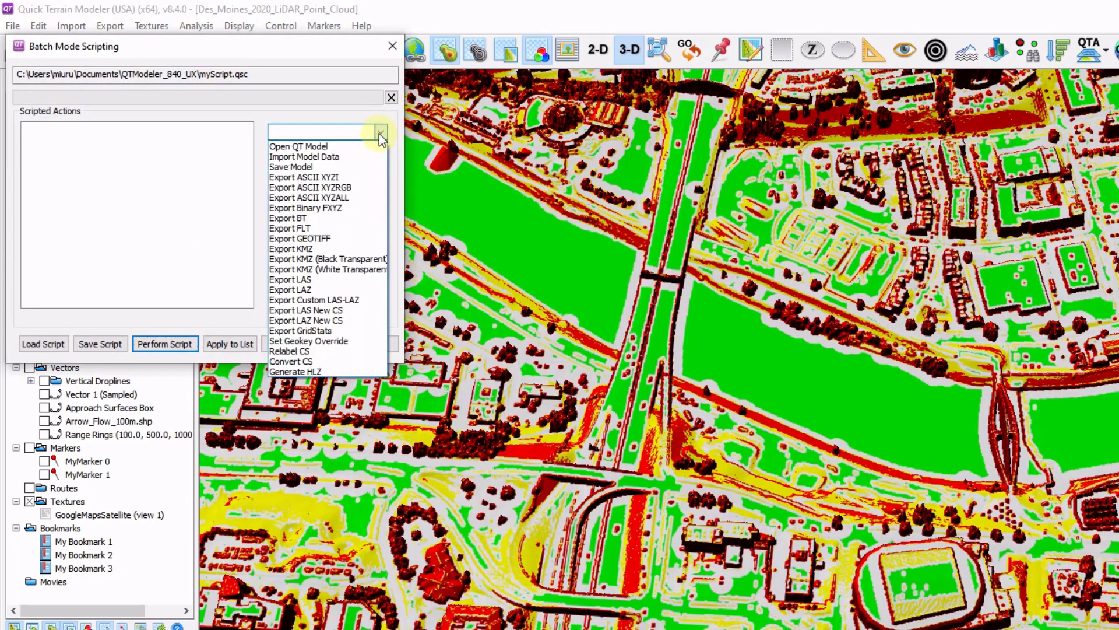